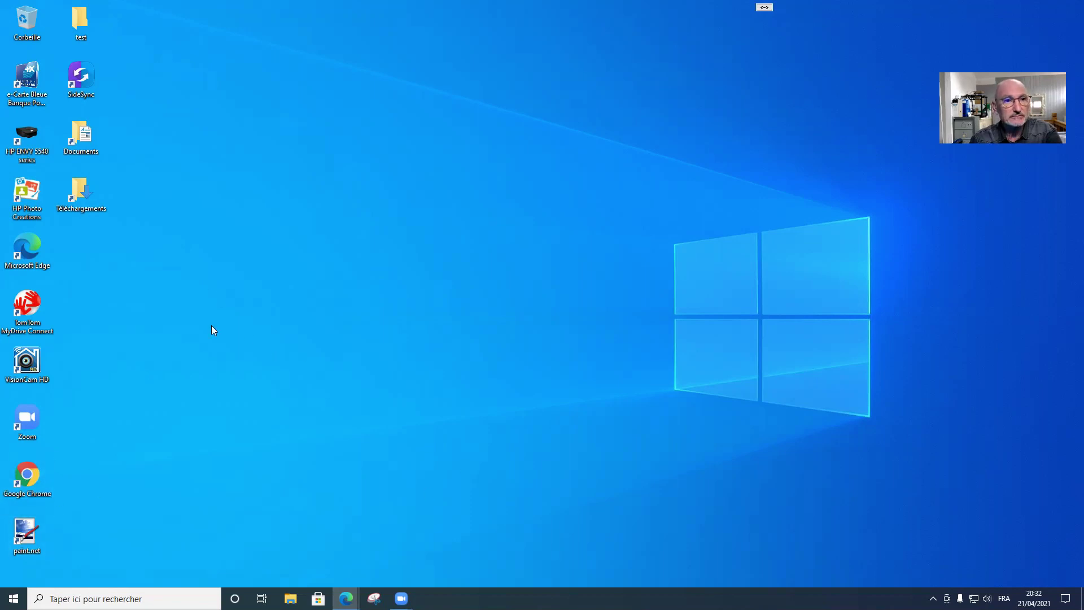
Check the contents of the Corbeille in a full-screen window, and close it.
{"action": "double_click", "coordinate": [29, 23]}
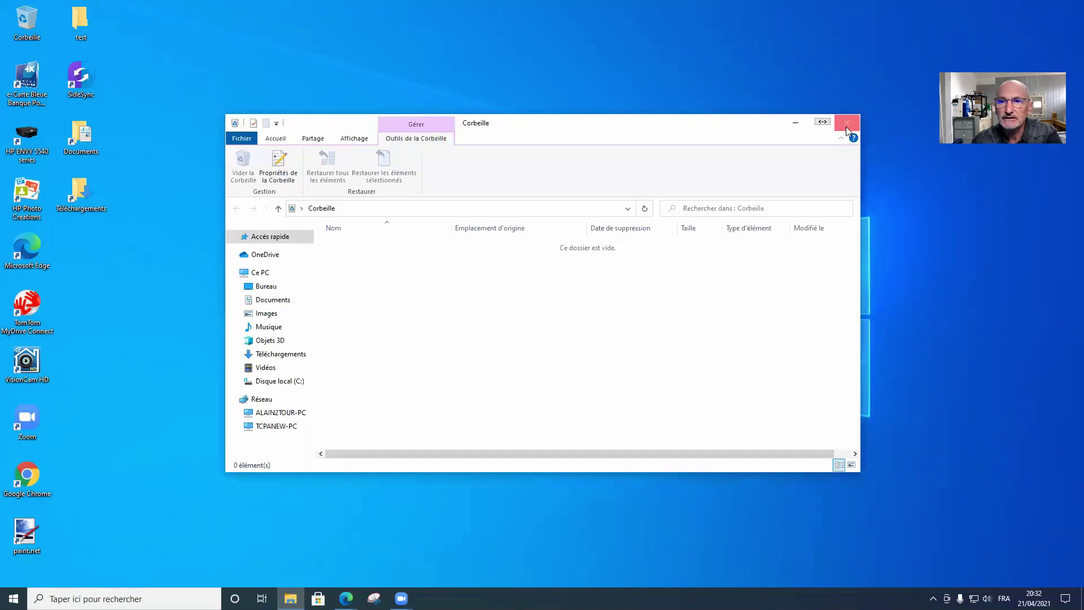
{"action": "left_click", "coordinate": [823, 122]}
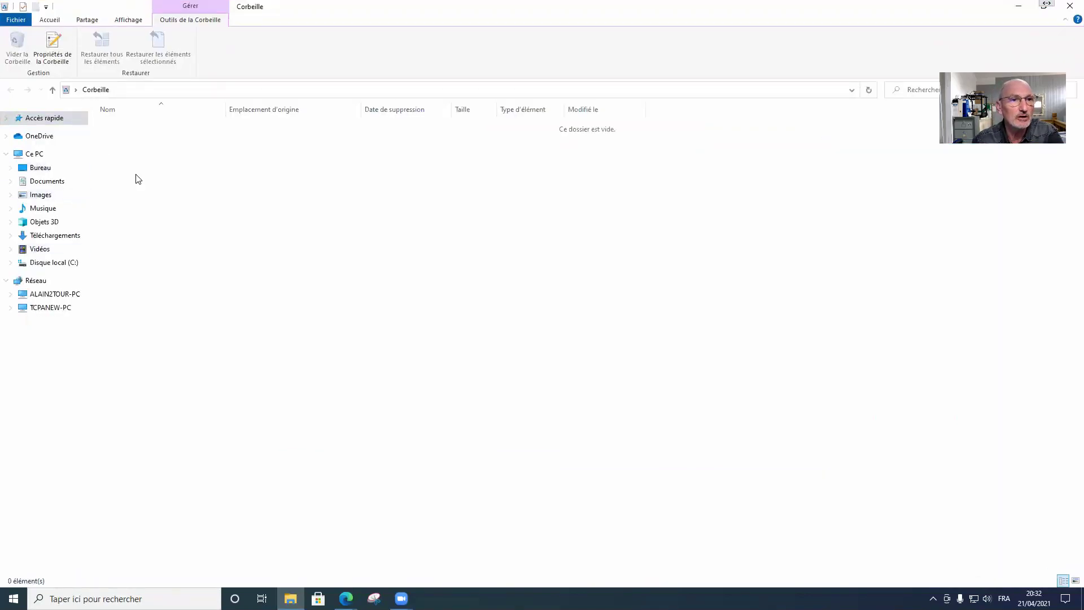
{"action": "left_click", "coordinate": [1069, 8]}
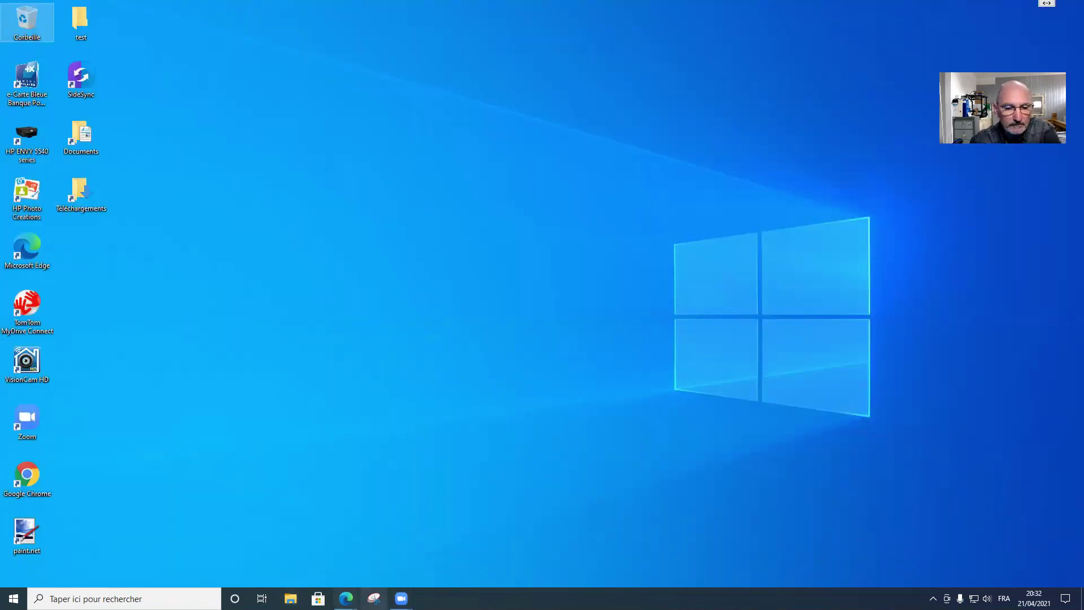
Switch to the Microsoft Edge new tab window and remove the winzip25.exe entry from the download history.
{"action": "mouse_move", "coordinate": [346, 597]}
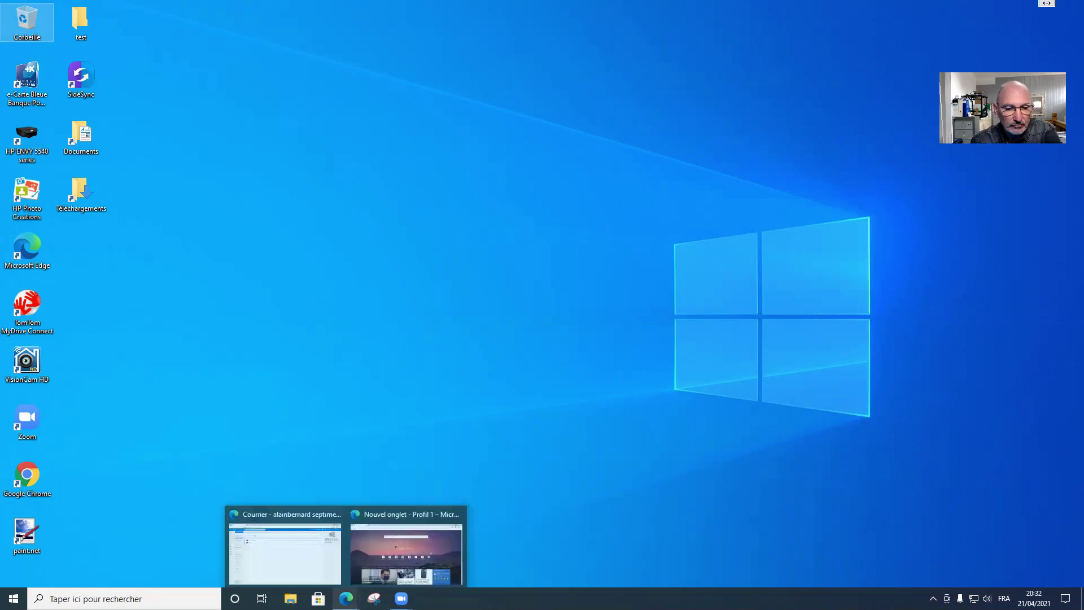
{"action": "left_click", "coordinate": [386, 564]}
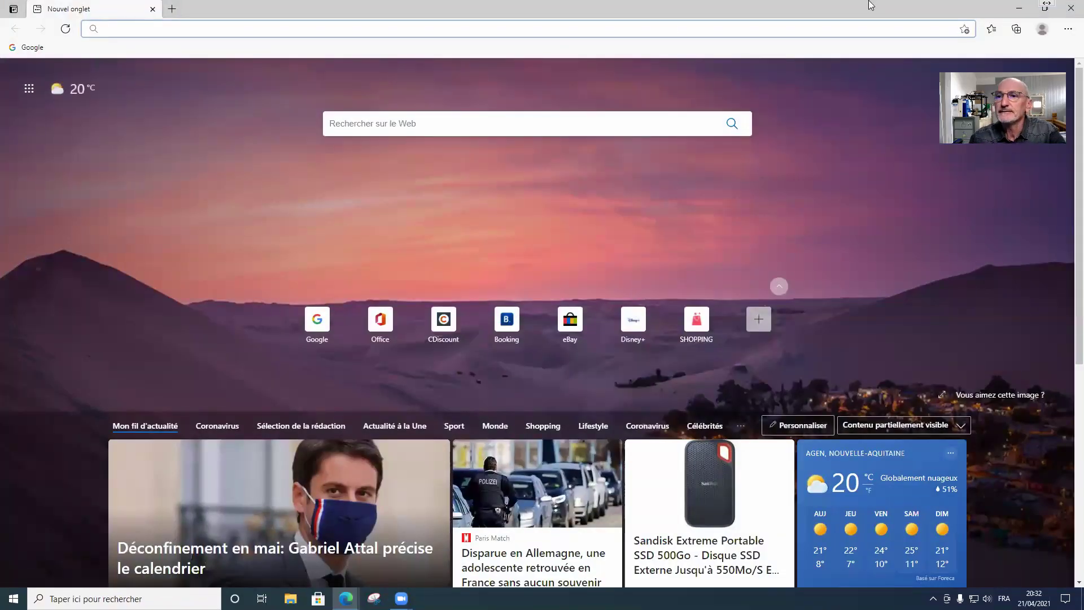
{"action": "left_click", "coordinate": [1019, 33]}
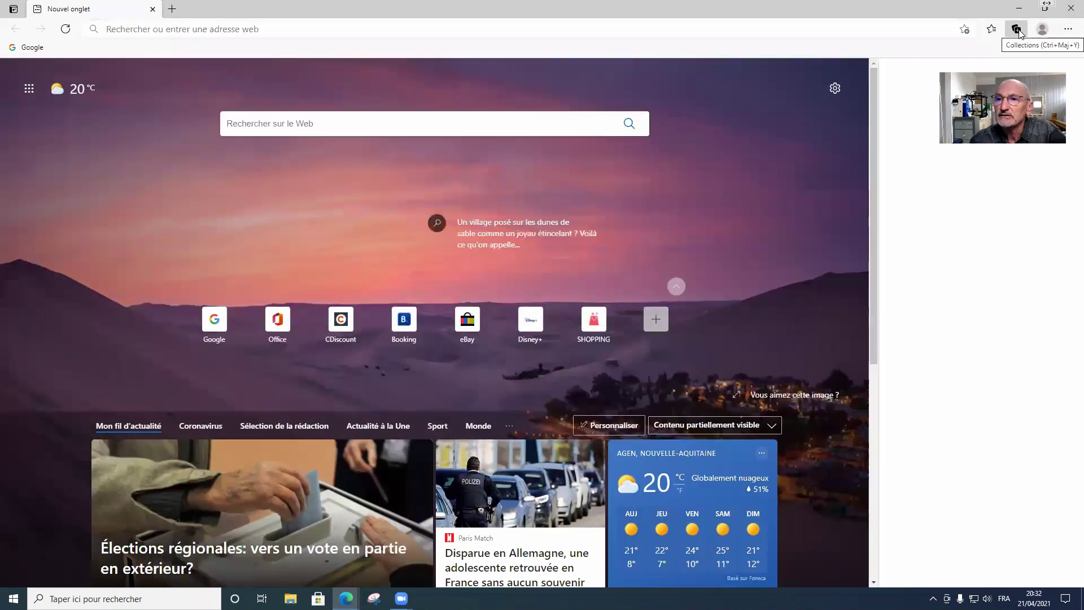
{"action": "left_click", "coordinate": [1069, 31]}
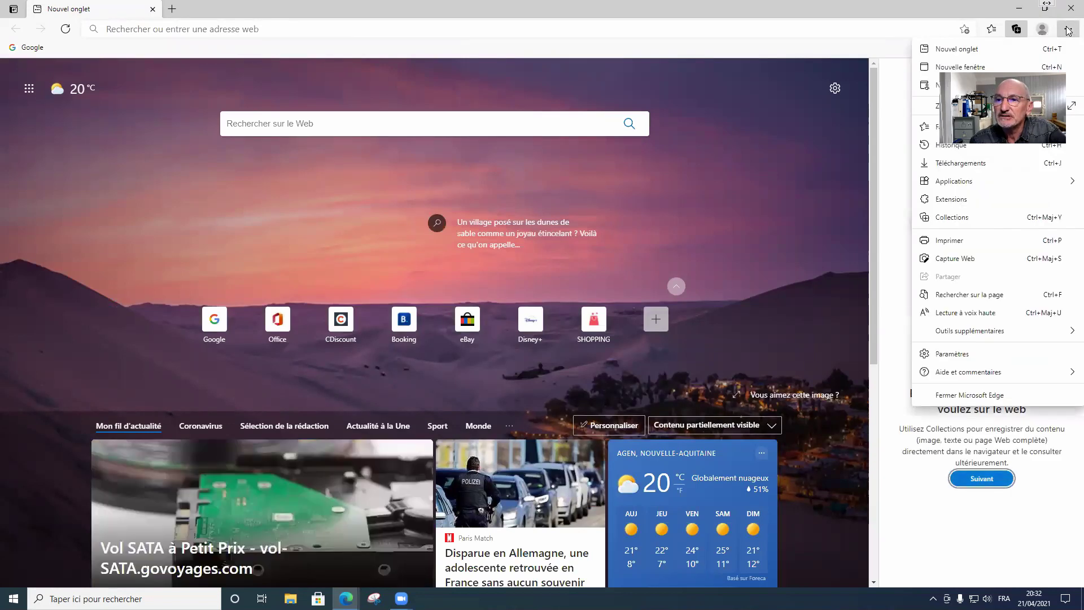
{"action": "left_click", "coordinate": [961, 164]}
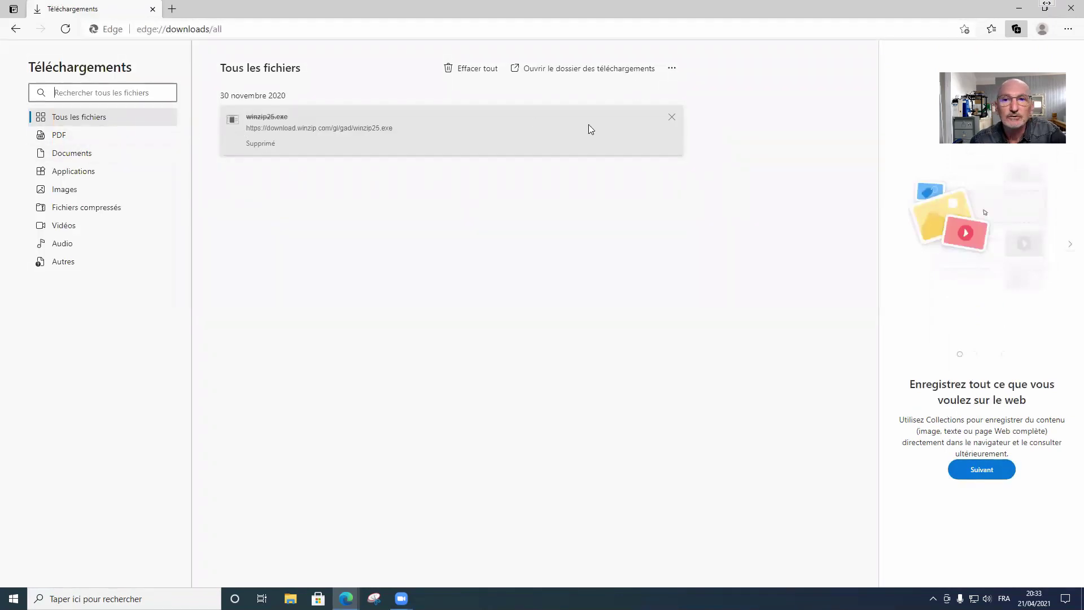
{"action": "left_click", "coordinate": [672, 117]}
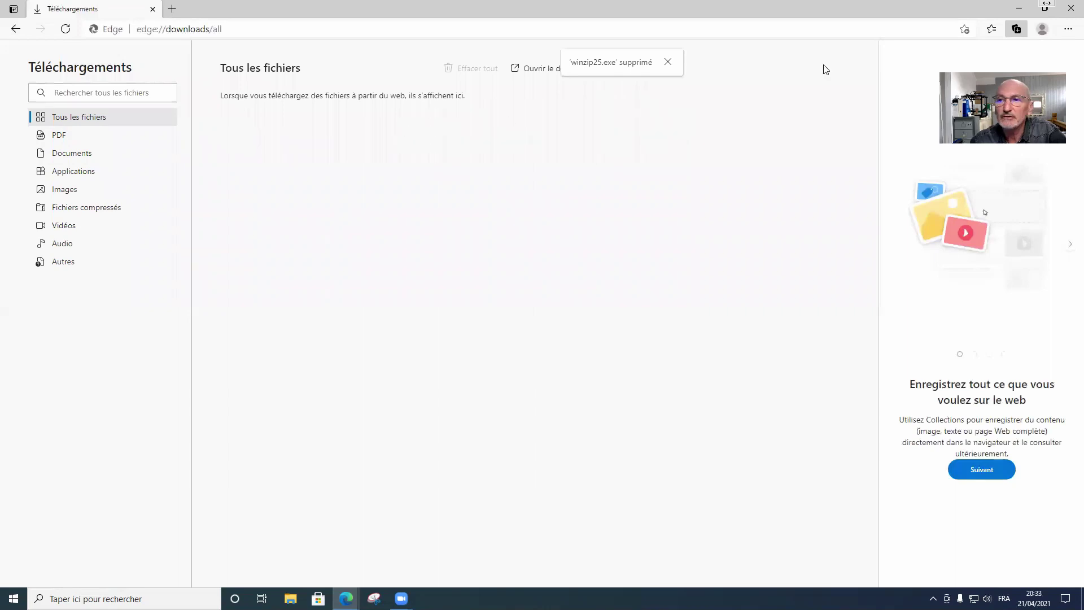
Return to the new tab page without the Collections pane and check the list of saved favorites.
{"action": "left_click", "coordinate": [995, 31]}
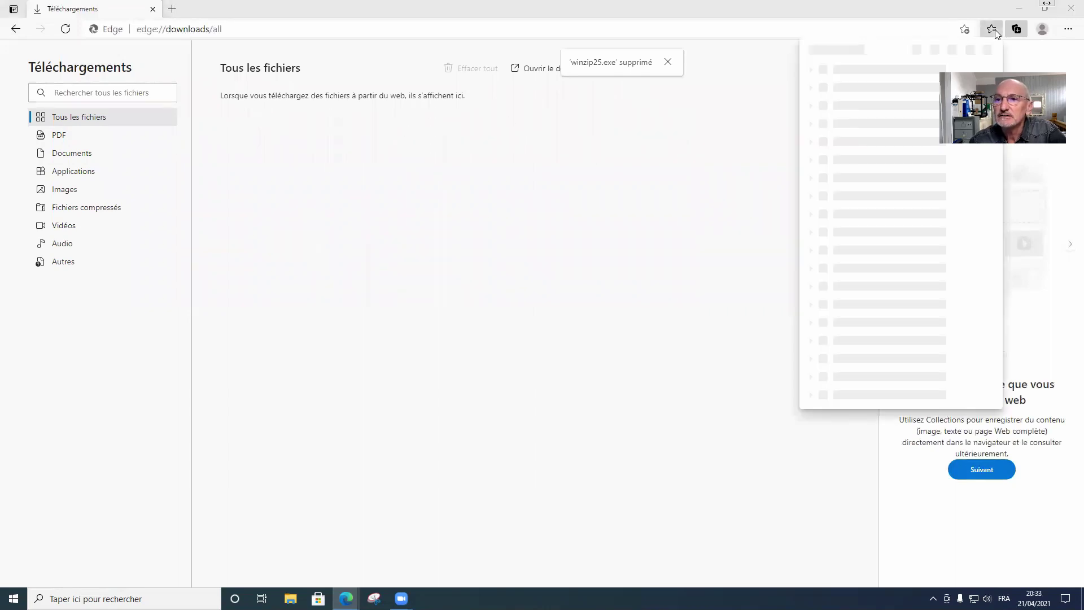
{"action": "left_click", "coordinate": [994, 30]}
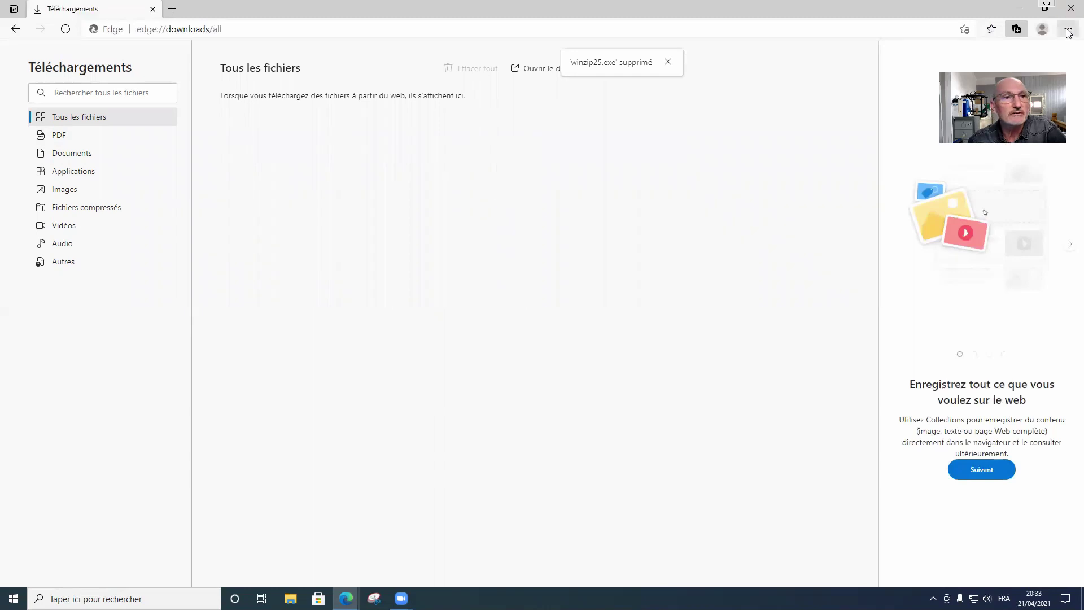
{"action": "left_click", "coordinate": [15, 29]}
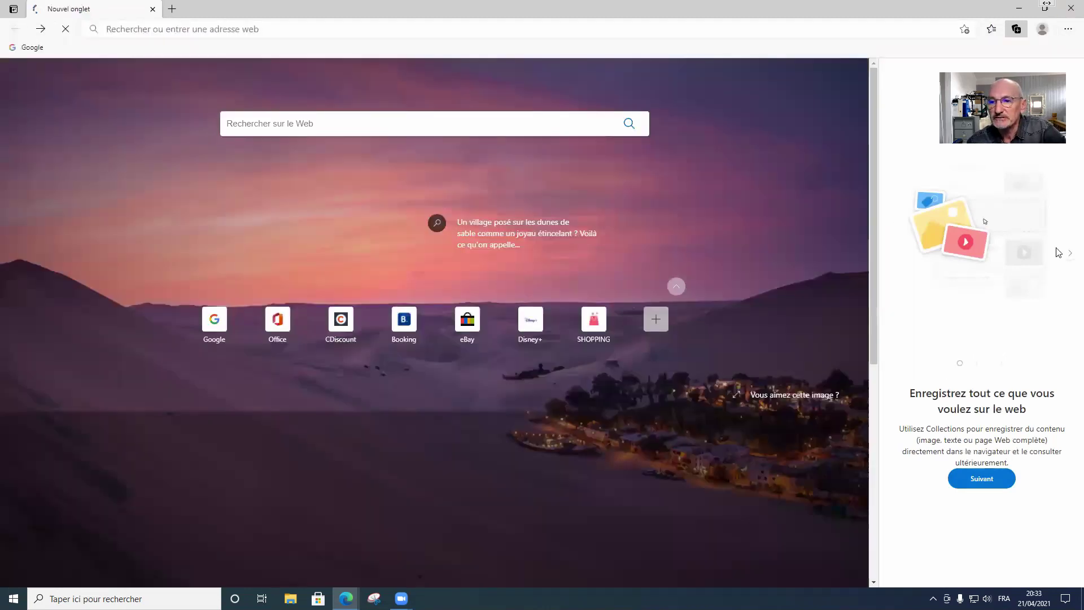
{"action": "left_click", "coordinate": [1017, 29]}
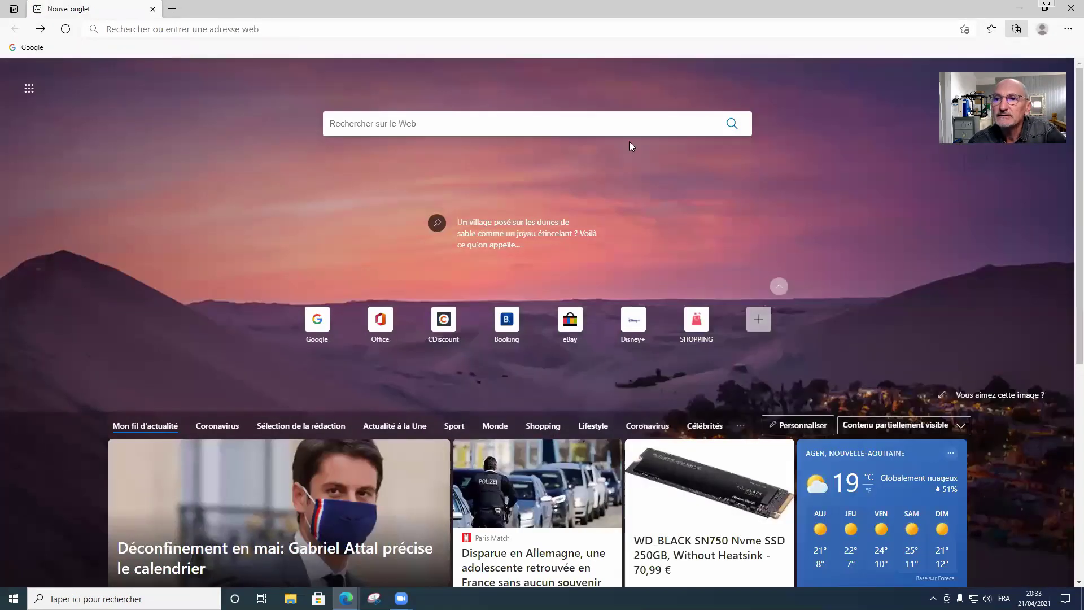
{"action": "left_click", "coordinate": [992, 29]}
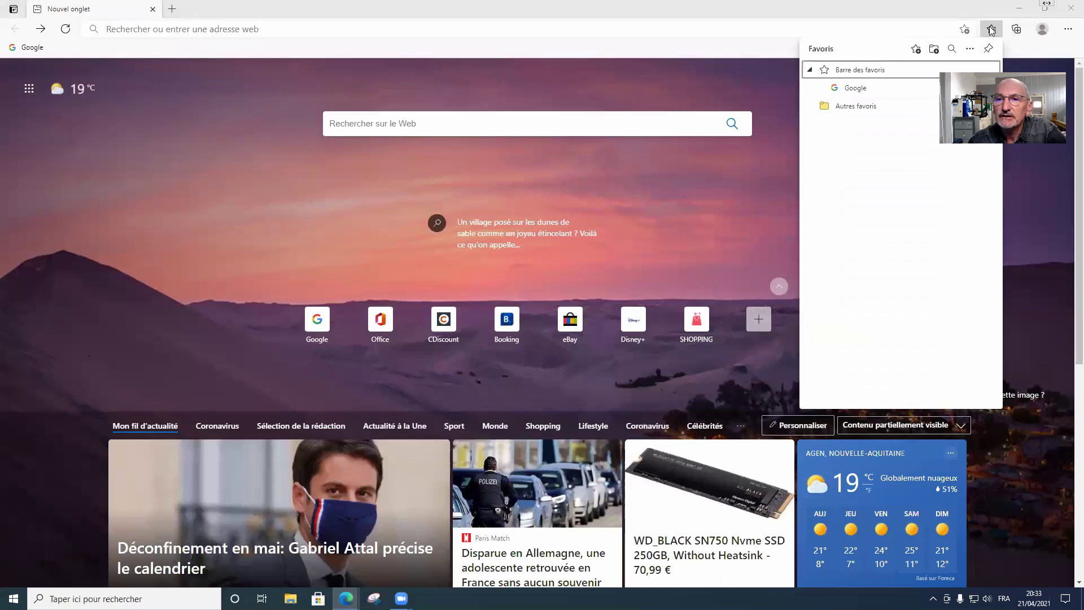
{"action": "left_click", "coordinate": [992, 29]}
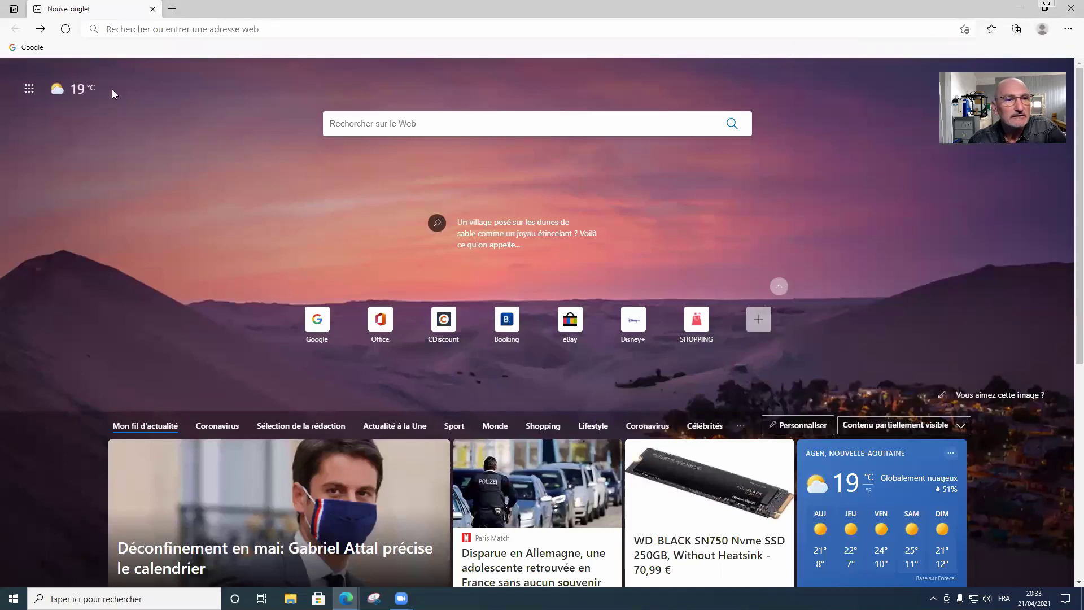
Delete every entry from the browsing history one by one, and close the history list.
{"action": "left_click", "coordinate": [1068, 30]}
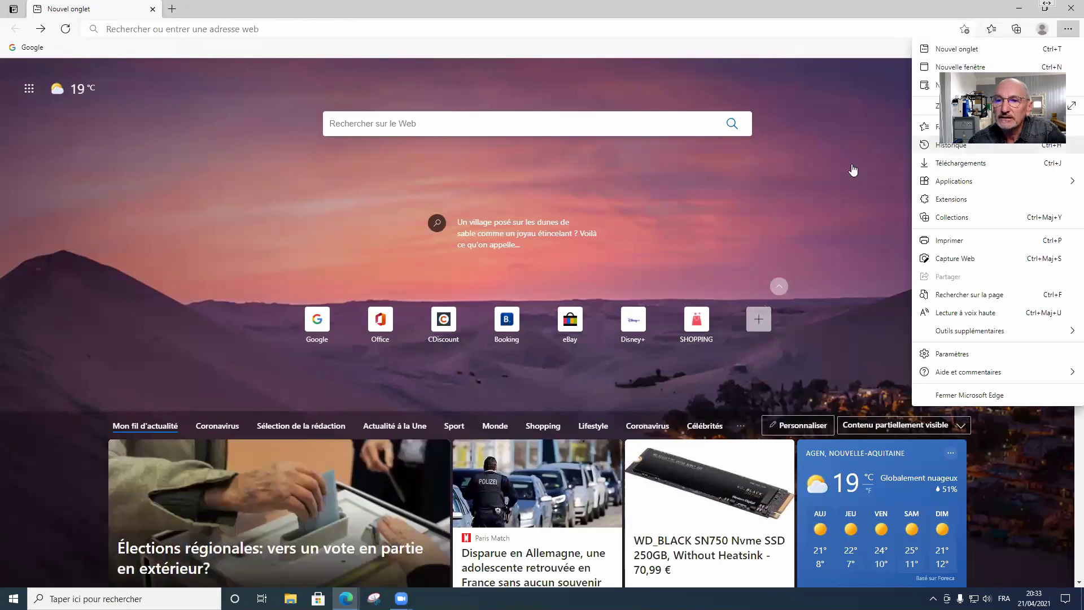
{"action": "left_click", "coordinate": [951, 145]}
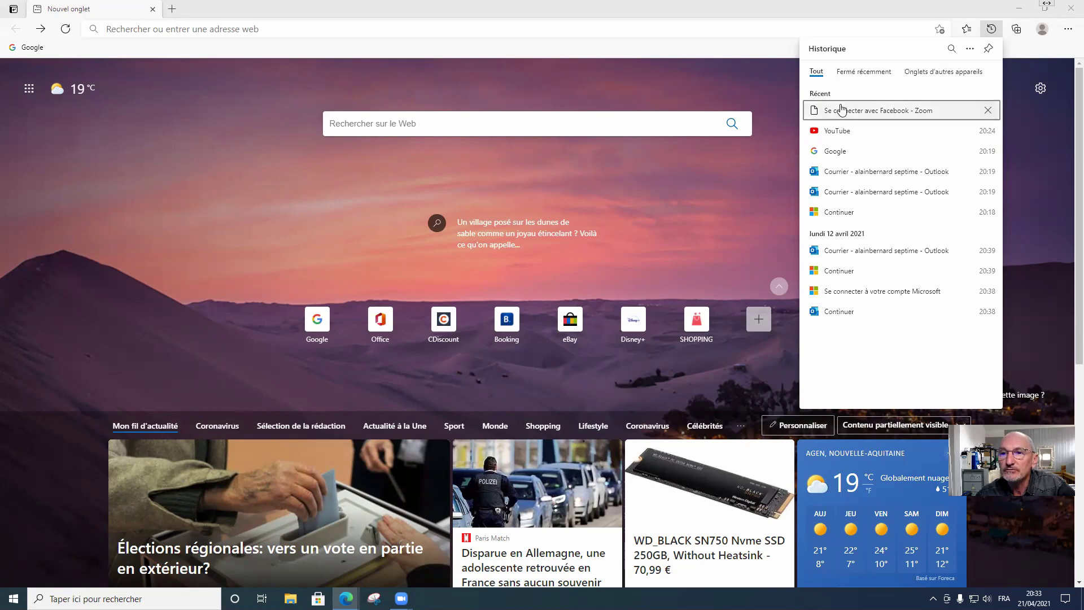
{"action": "left_click", "coordinate": [991, 114]}
{"action": "left_click", "coordinate": [990, 114]}
{"action": "left_click", "coordinate": [989, 114]}
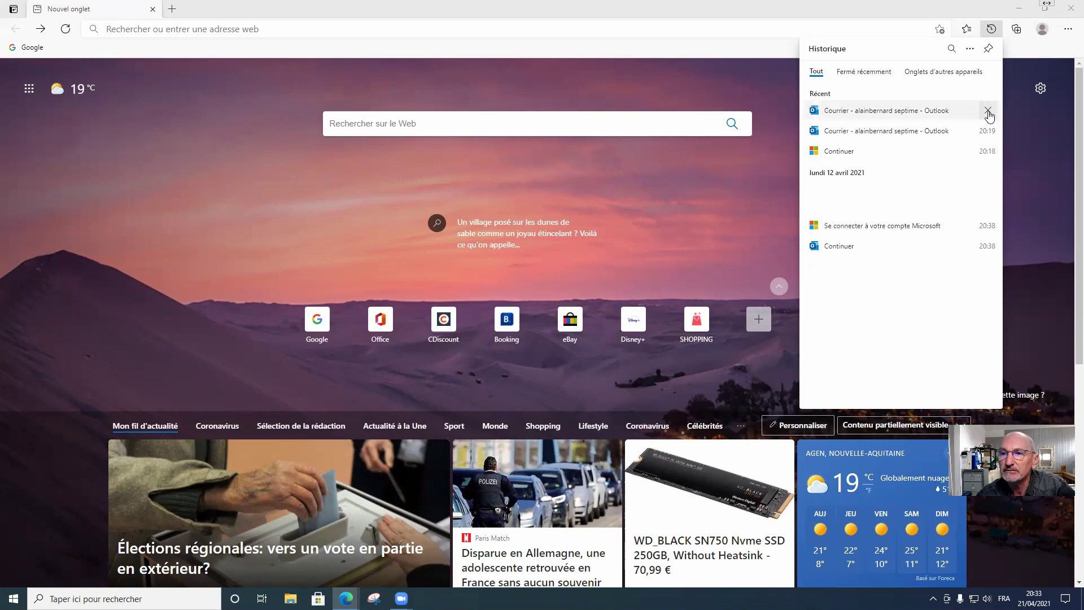
{"action": "left_click", "coordinate": [988, 113]}
{"action": "left_click", "coordinate": [988, 114]}
{"action": "left_click", "coordinate": [989, 114]}
{"action": "left_click", "coordinate": [989, 114]}
{"action": "left_click", "coordinate": [989, 113]}
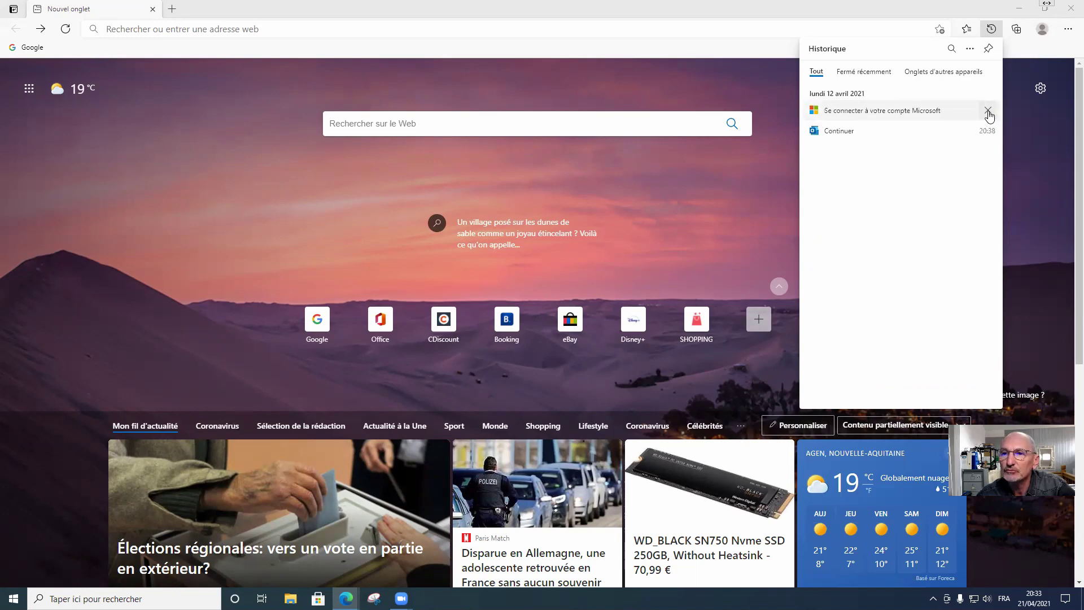
{"action": "left_click", "coordinate": [989, 114]}
{"action": "left_click", "coordinate": [989, 114]}
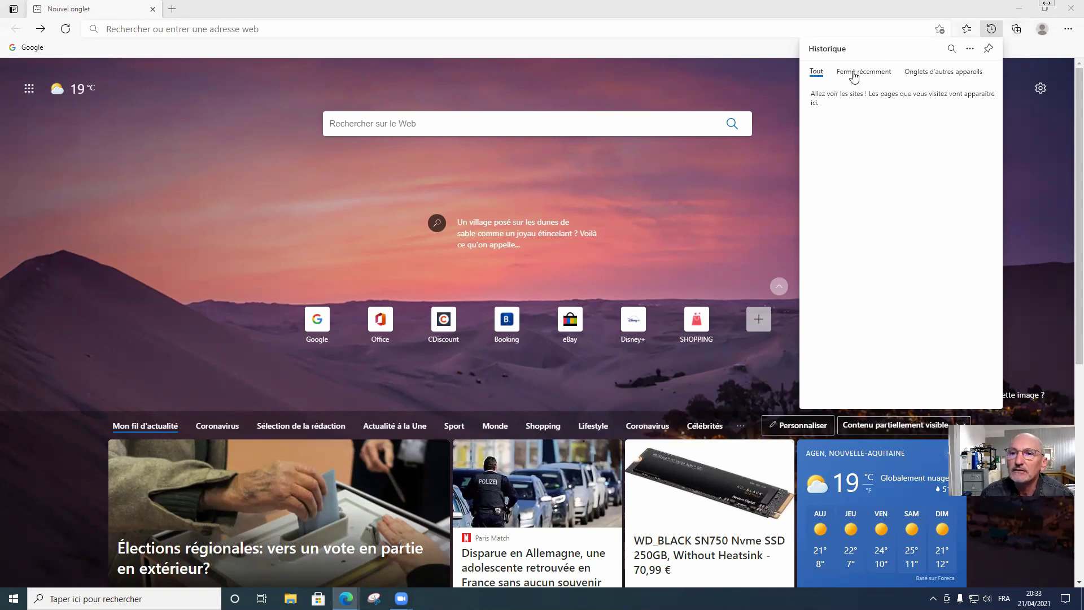
{"action": "left_click", "coordinate": [992, 29]}
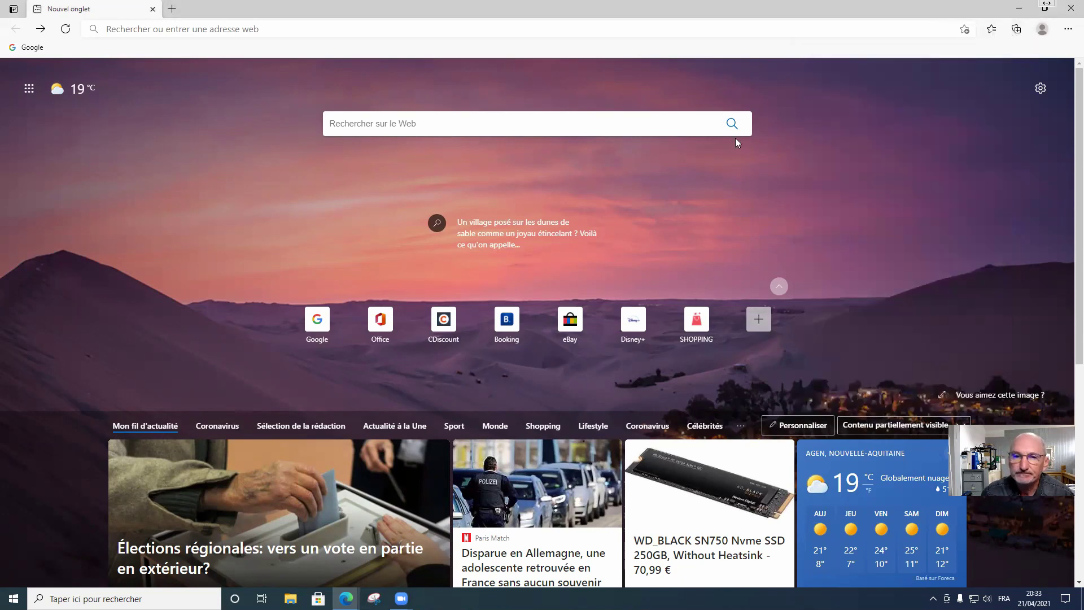
Clear the last hour's browsing data, including history, downloads, cookies and cached files, from the privacy settings, and close the browser window.
{"action": "left_click", "coordinate": [1068, 29]}
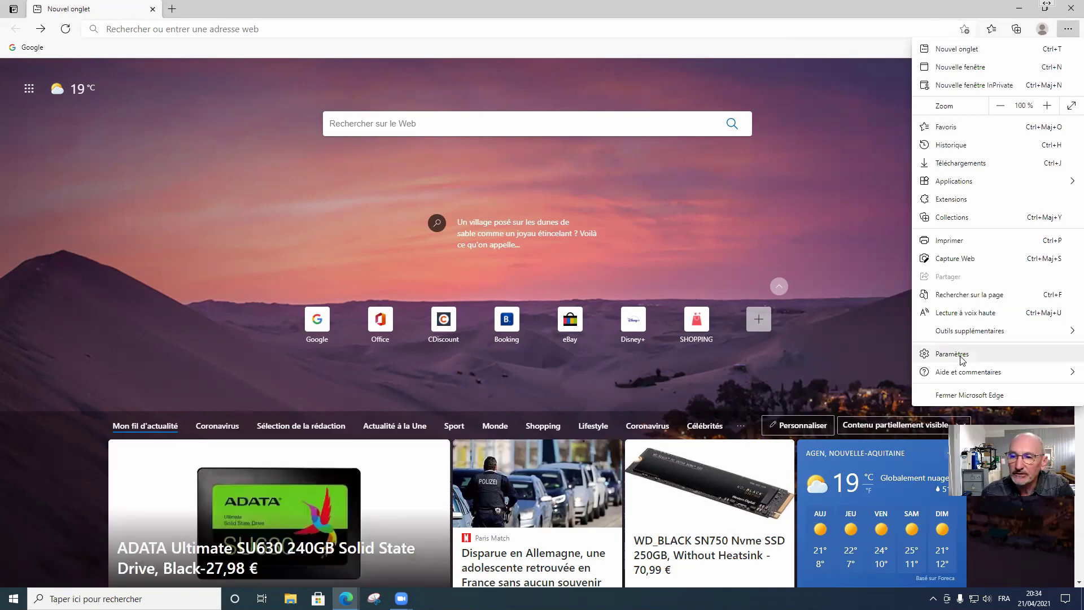
{"action": "left_click", "coordinate": [952, 354]}
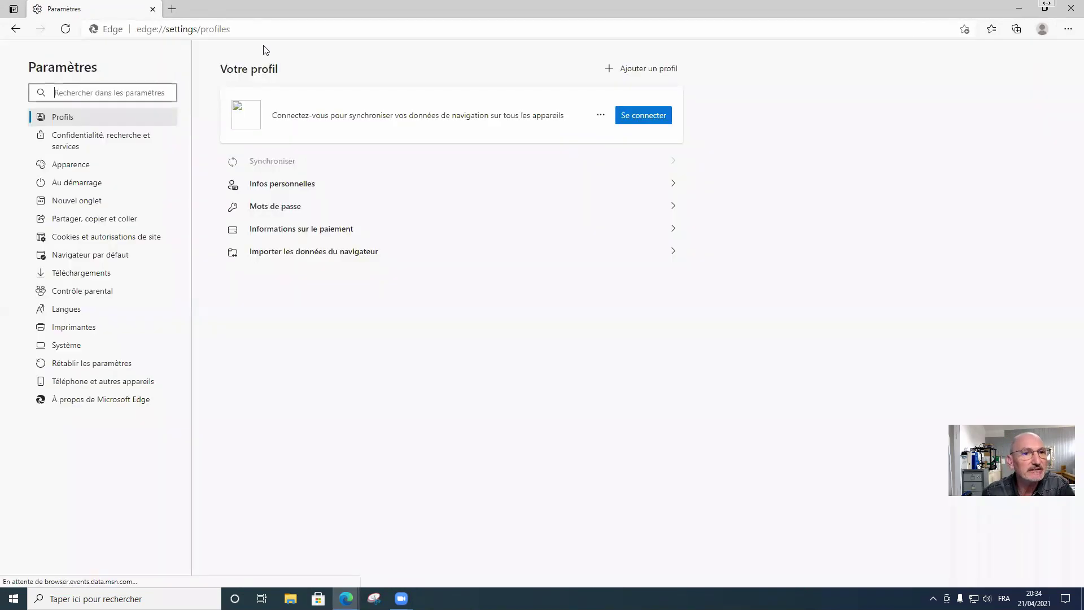
{"action": "left_click", "coordinate": [87, 144]}
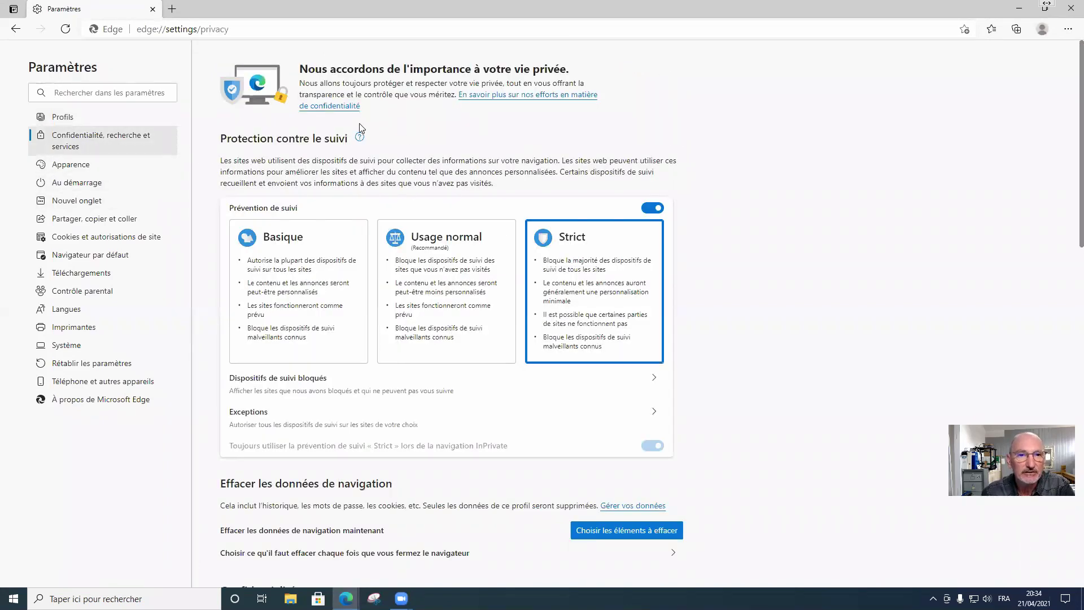
{"action": "scroll", "coordinate": [480, 262], "scroll_direction": "down", "scroll_amount": 2}
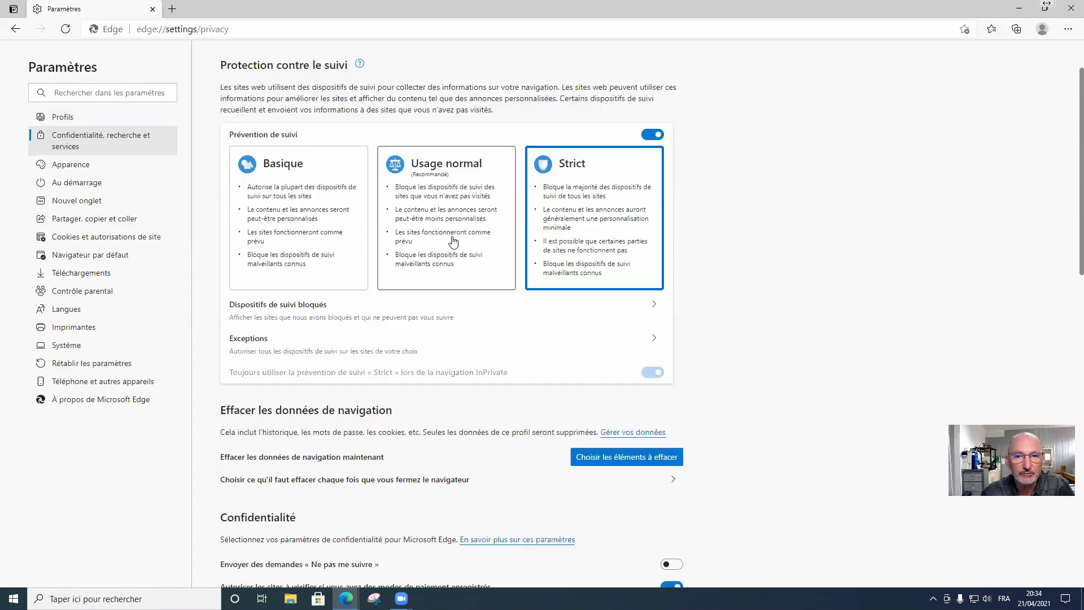
{"action": "left_click", "coordinate": [614, 452]}
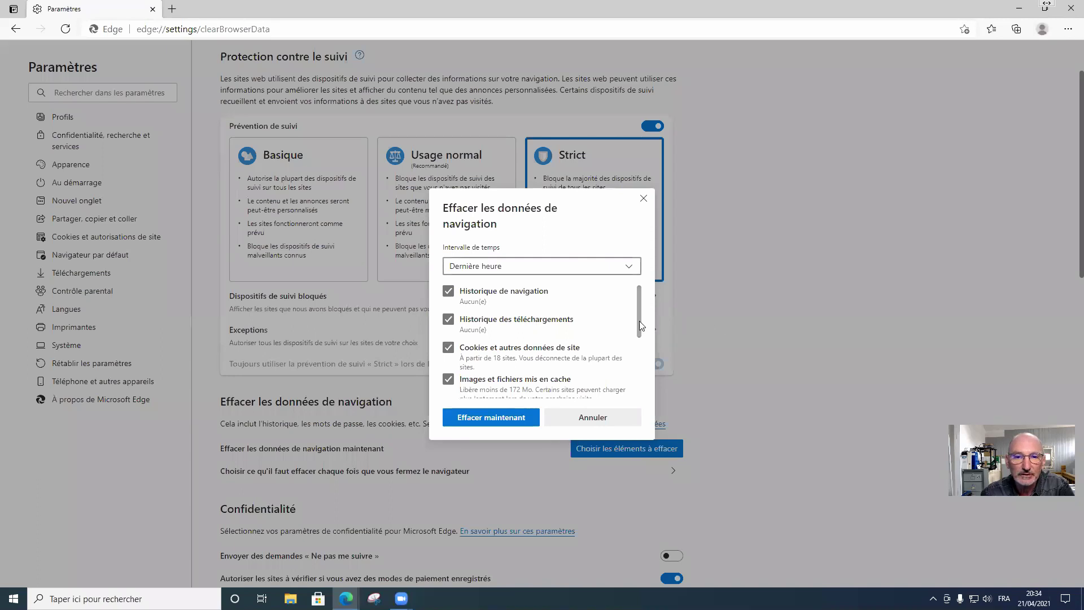
{"action": "left_click_drag", "start_coordinate": [641, 326], "coordinate": [641, 289]}
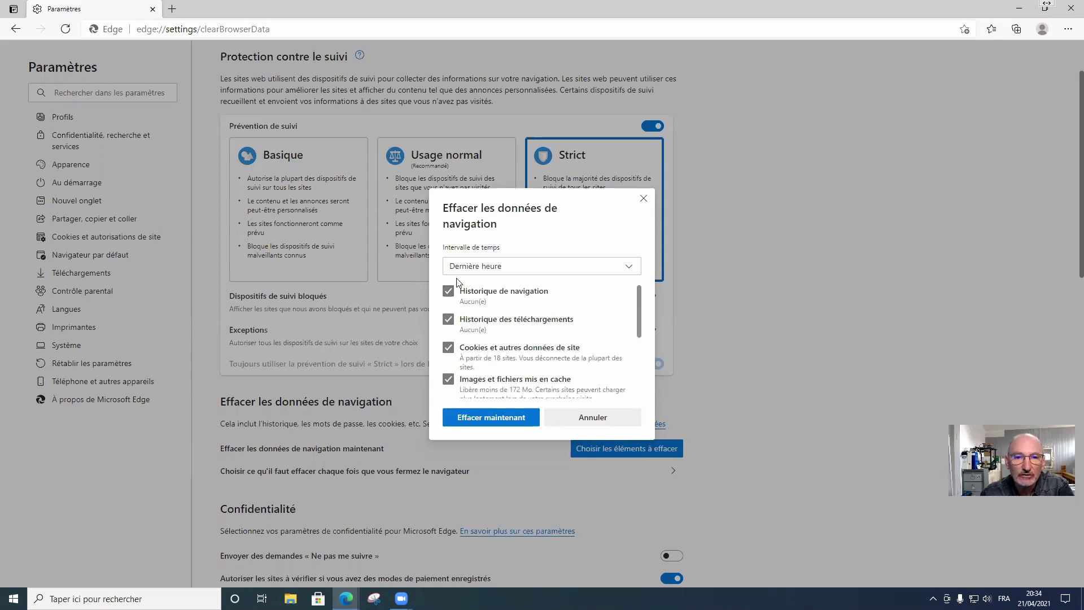
{"action": "left_click", "coordinate": [480, 418]}
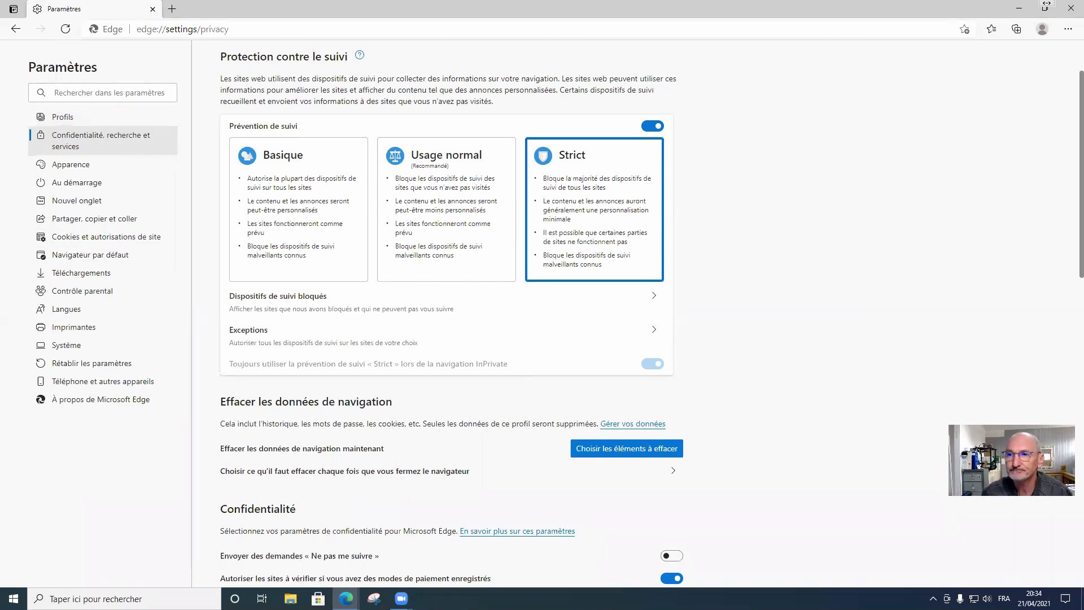
{"action": "left_click", "coordinate": [1070, 9]}
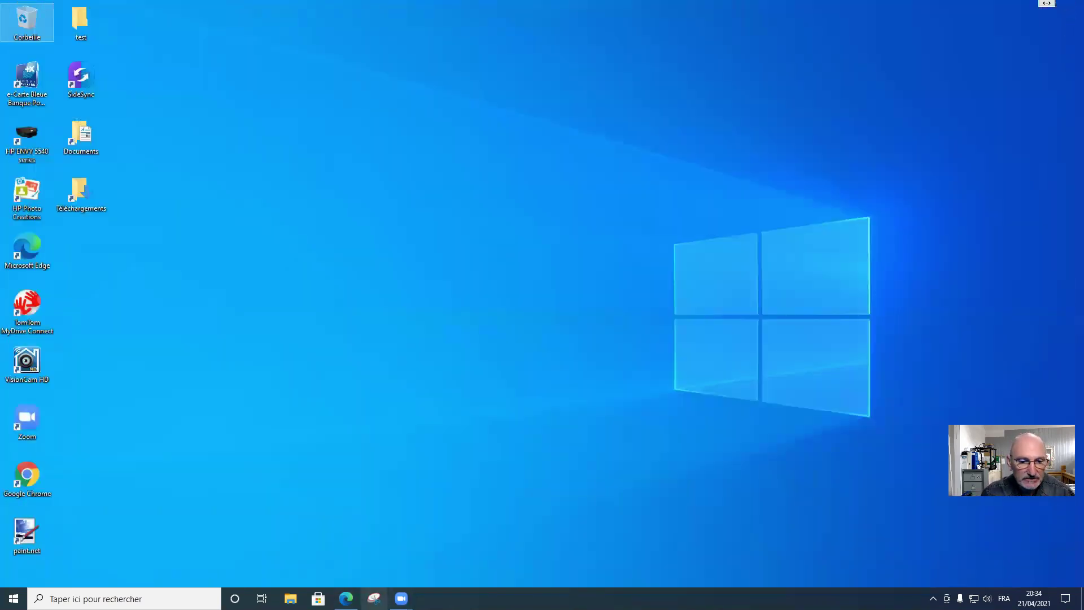
Switch to the Outlook mailbox and try to delete the Groupon Shopping and Groupon conversations from the Autres inbox.
{"action": "left_click", "coordinate": [346, 598]}
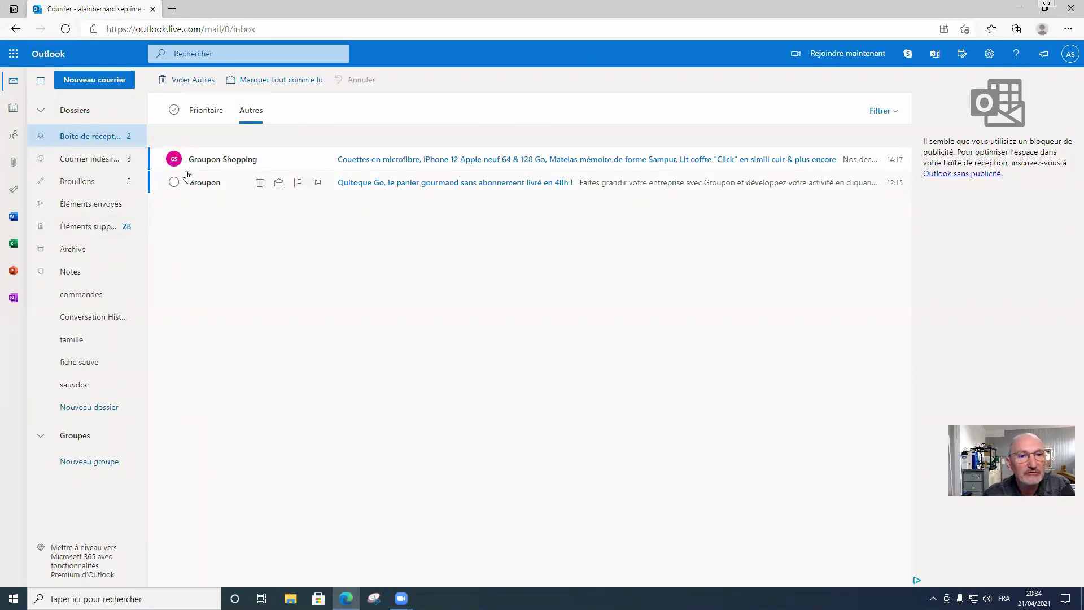
{"action": "left_click", "coordinate": [174, 160]}
{"action": "left_click", "coordinate": [174, 182]}
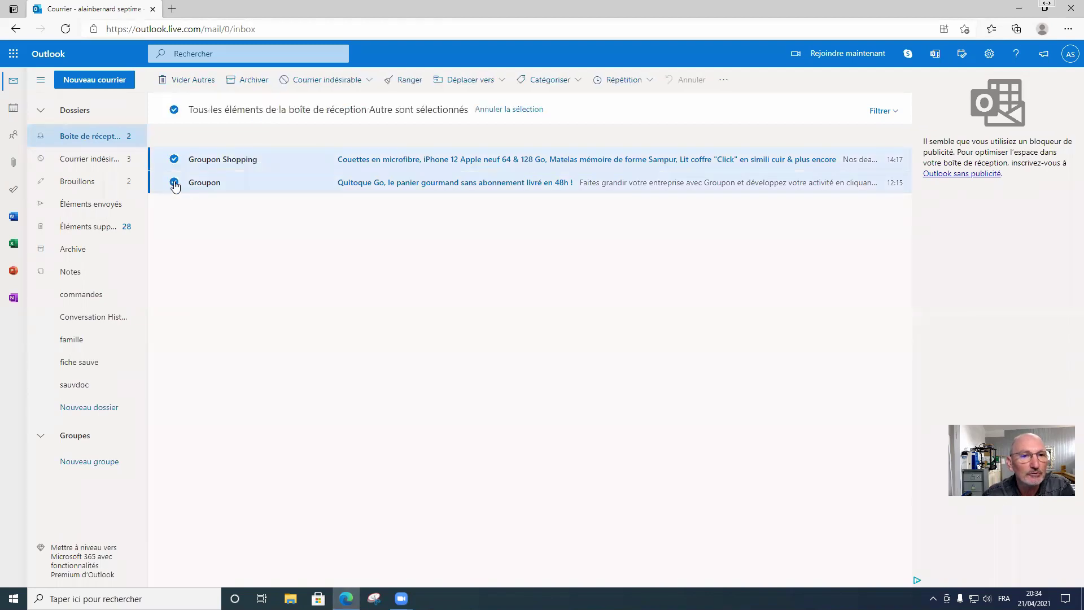
{"action": "left_click", "coordinate": [204, 81]}
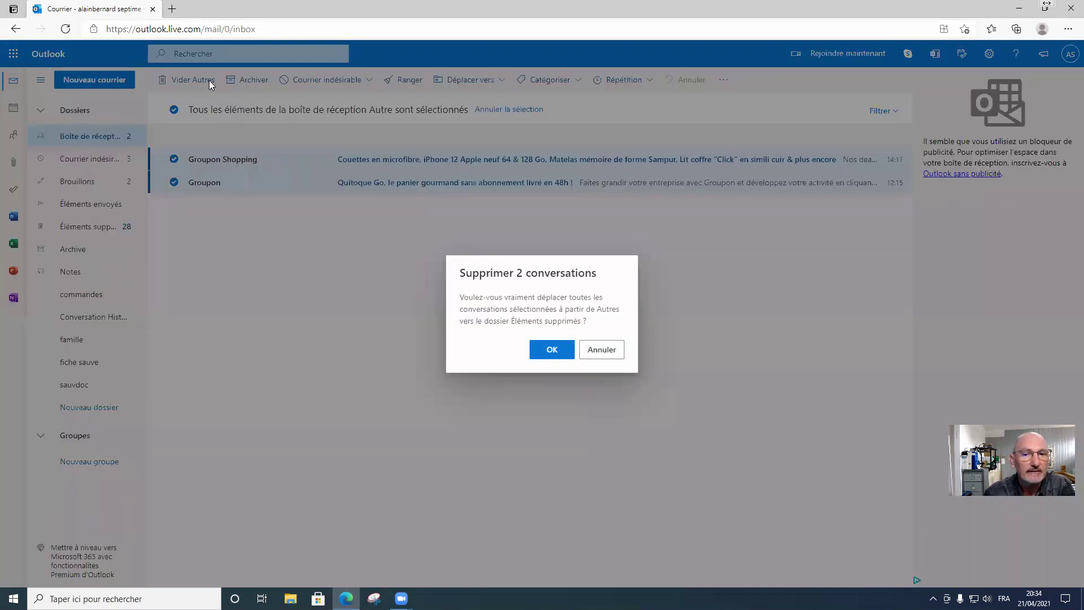
{"action": "left_click", "coordinate": [562, 350]}
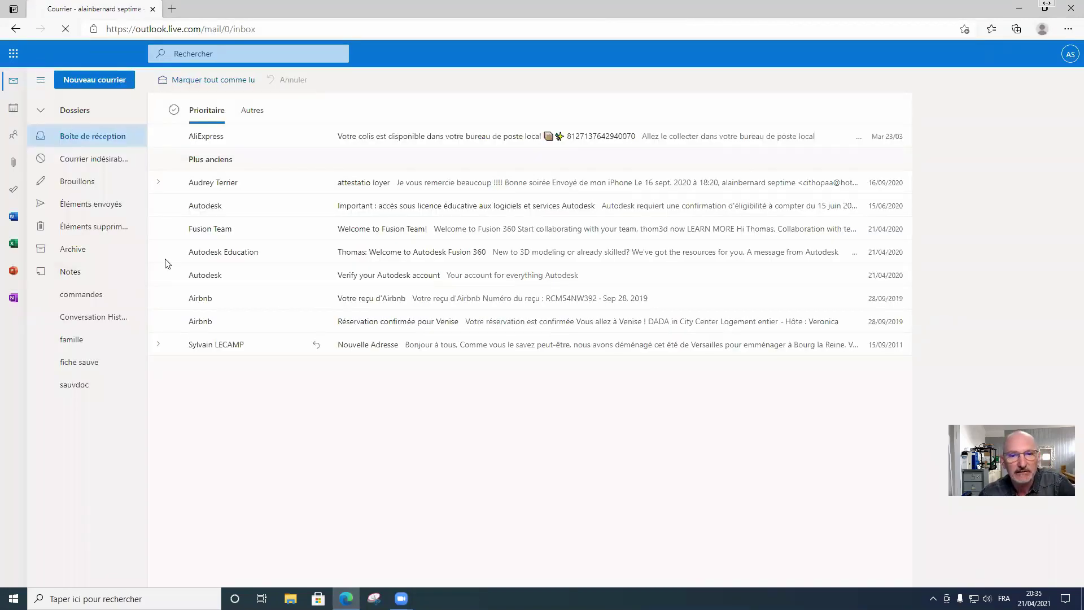
Check the Autres inbox, and permanently empty the Éléments supprimés folder of the mailbox.
{"action": "left_click", "coordinate": [252, 113]}
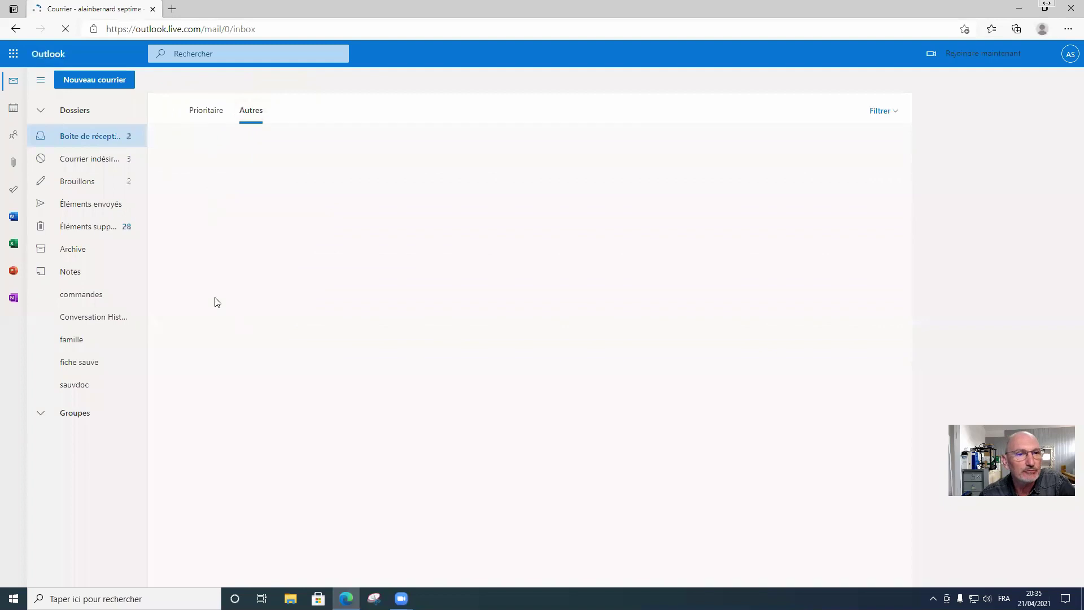
{"action": "left_click", "coordinate": [85, 231]}
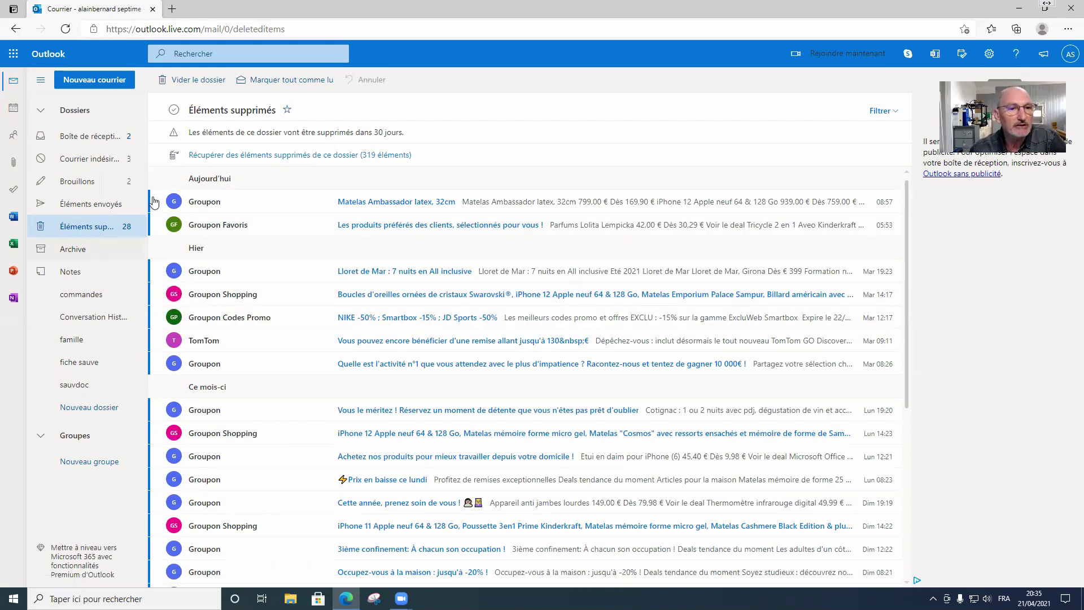
{"action": "left_click", "coordinate": [199, 82]}
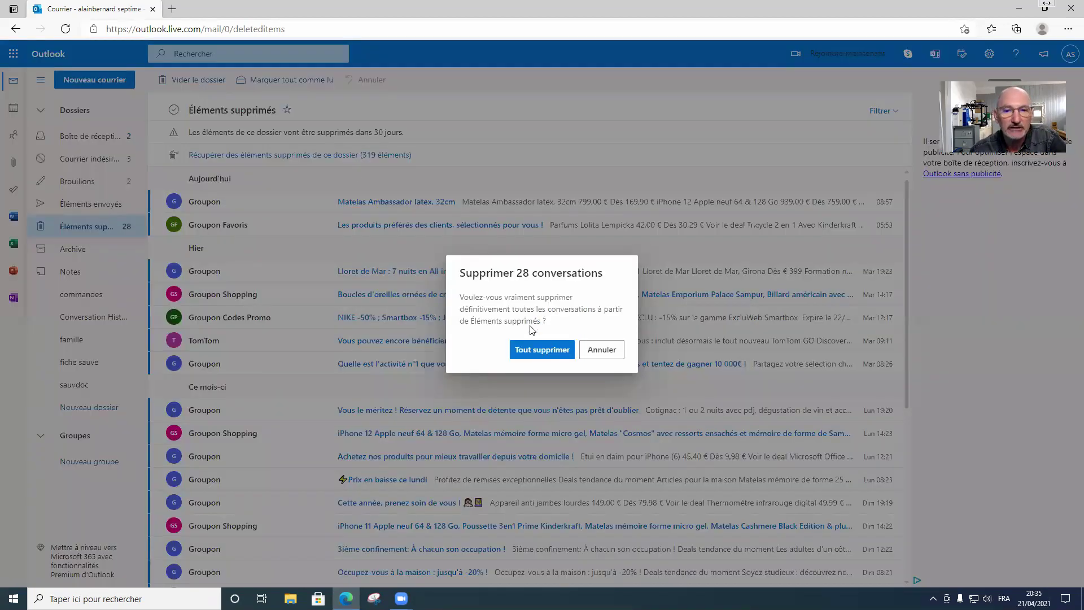
{"action": "left_click", "coordinate": [542, 350]}
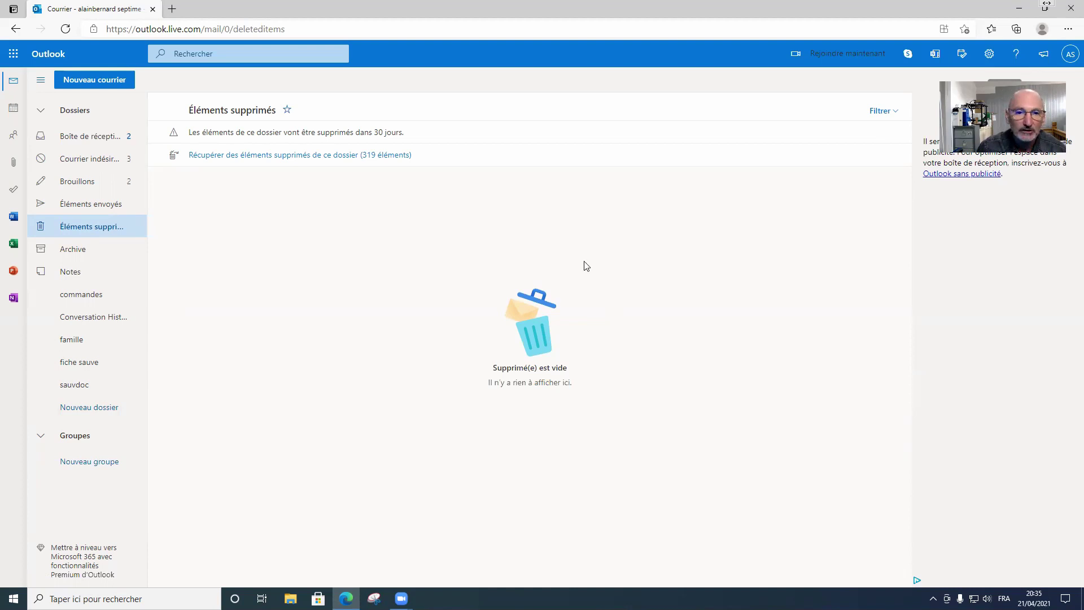
Switch from the browser to File Explorer and open the properties of Disque local (C:) from Ce PC.
{"action": "key", "text": "super+d"}
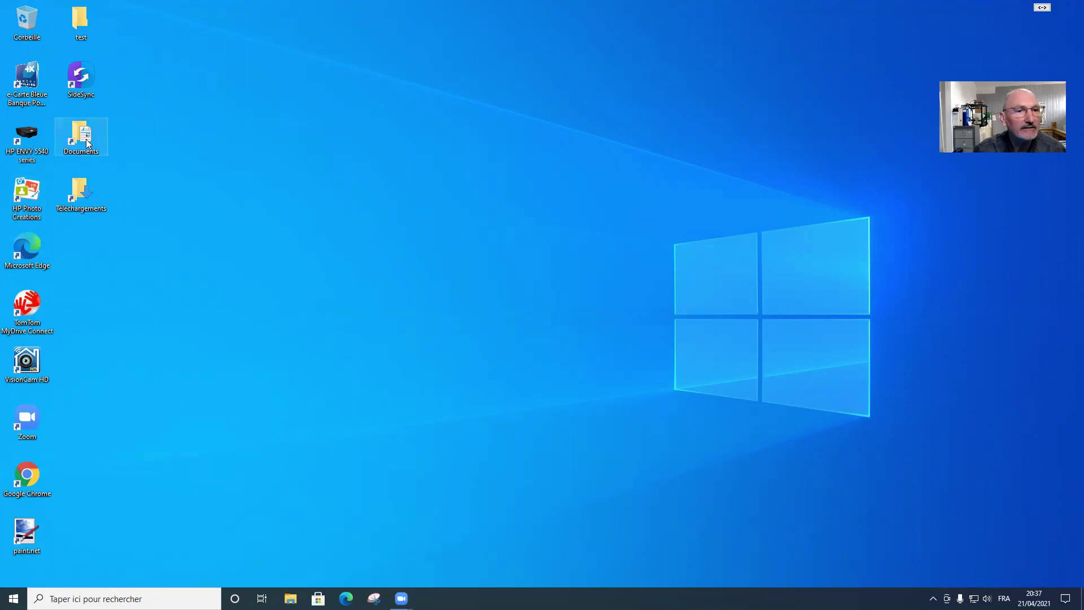
{"action": "double_click", "coordinate": [87, 144]}
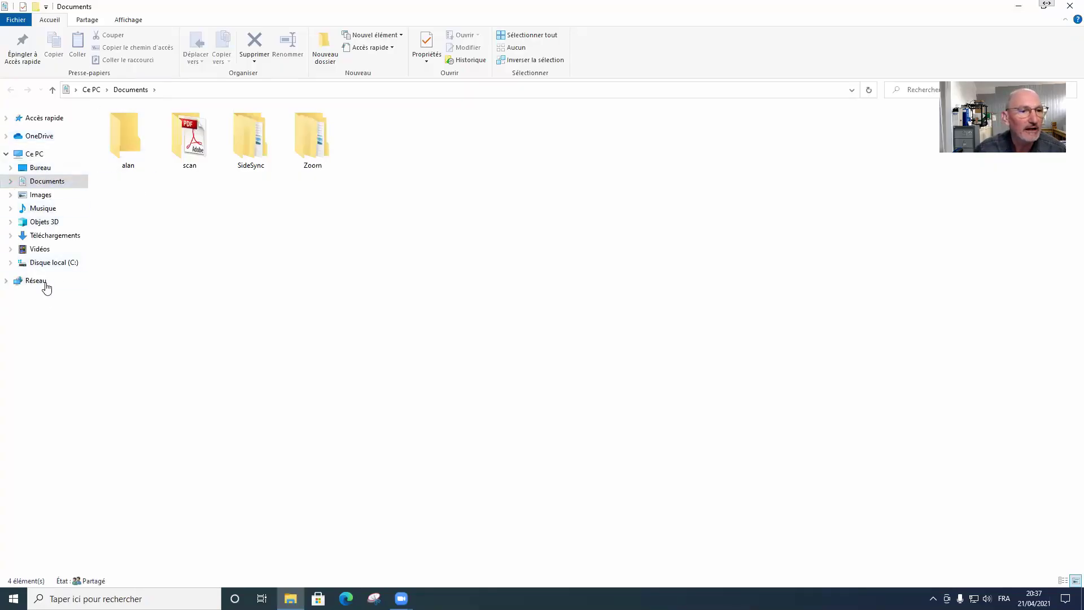
{"action": "left_click", "coordinate": [51, 264]}
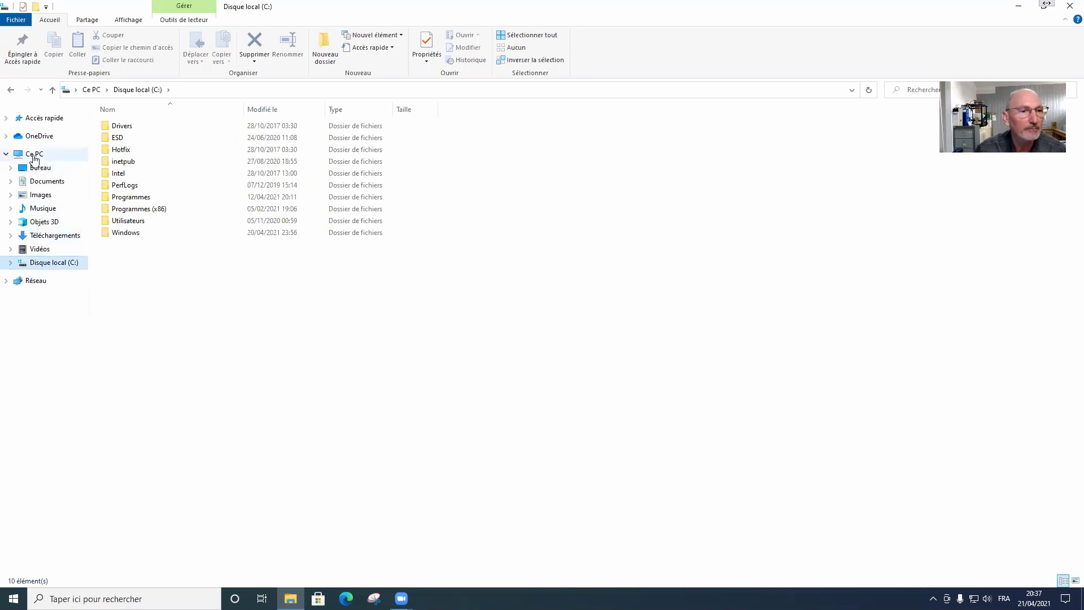
{"action": "left_click", "coordinate": [33, 157]}
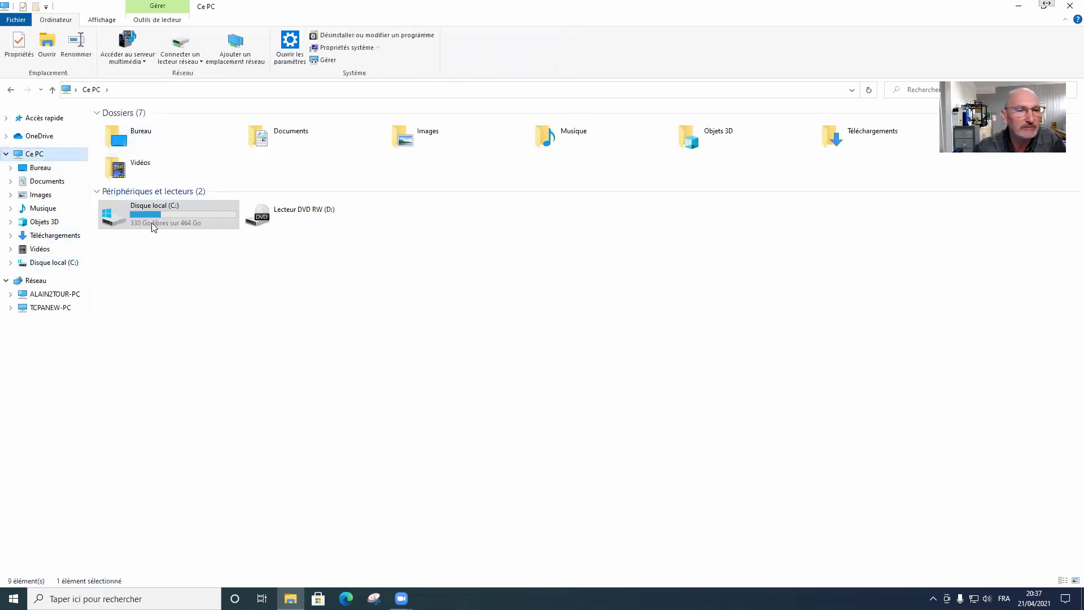
{"action": "left_click", "coordinate": [153, 227]}
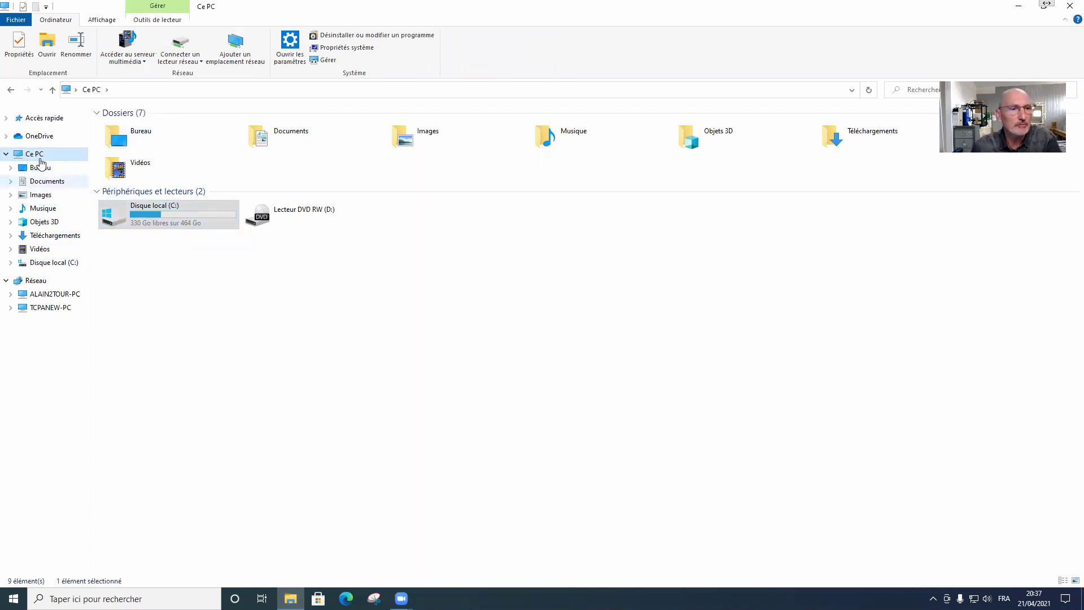
{"action": "right_click", "coordinate": [180, 213]}
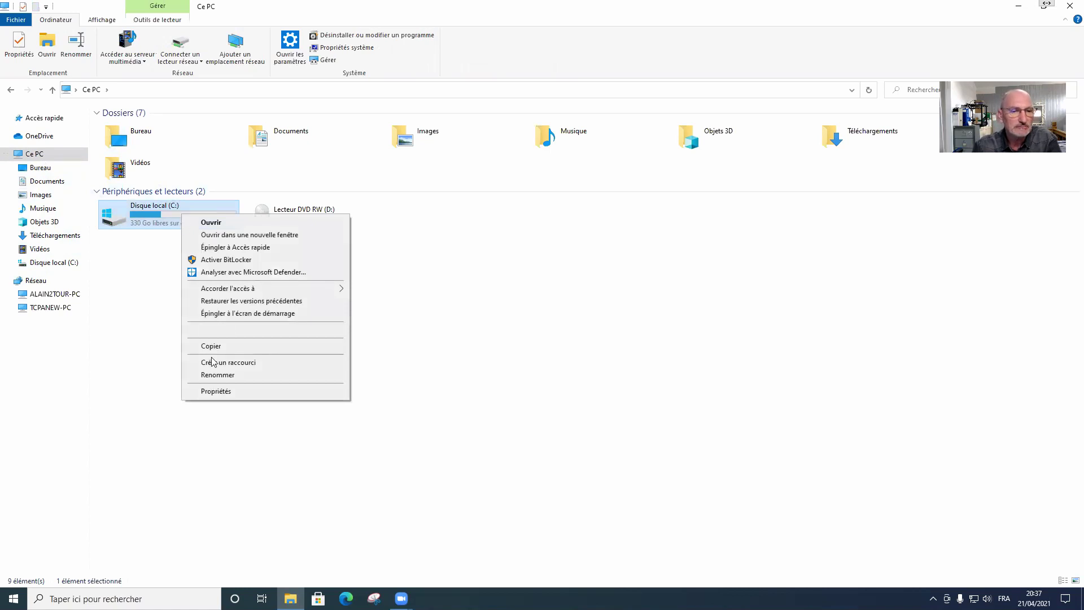
{"action": "left_click", "coordinate": [225, 393]}
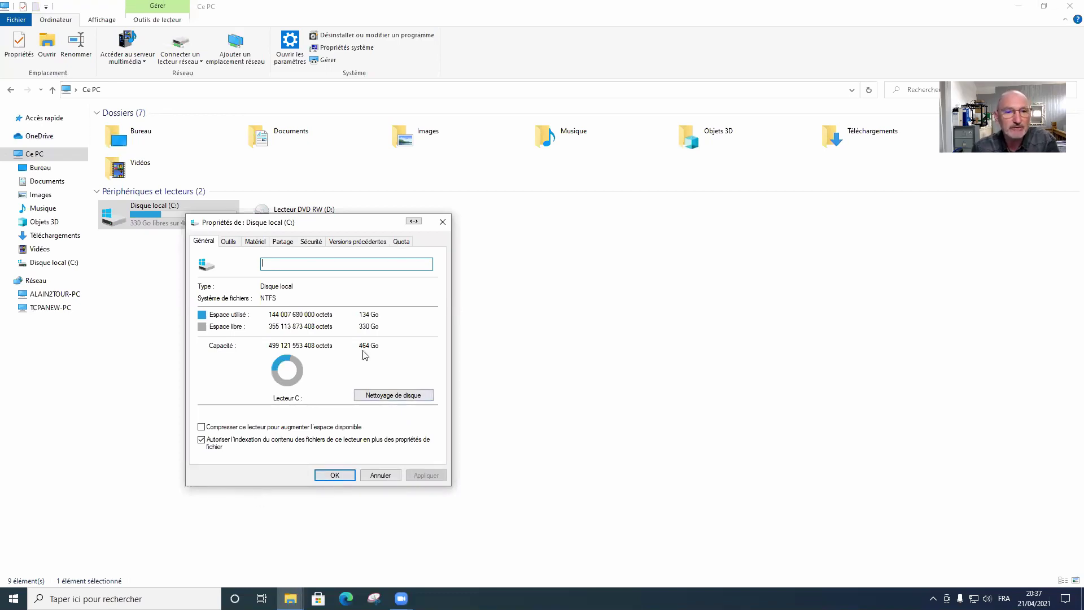
Review the Disk Cleanup file categories for drive C: and permanently delete the files in the default selection.
{"action": "left_click", "coordinate": [397, 396]}
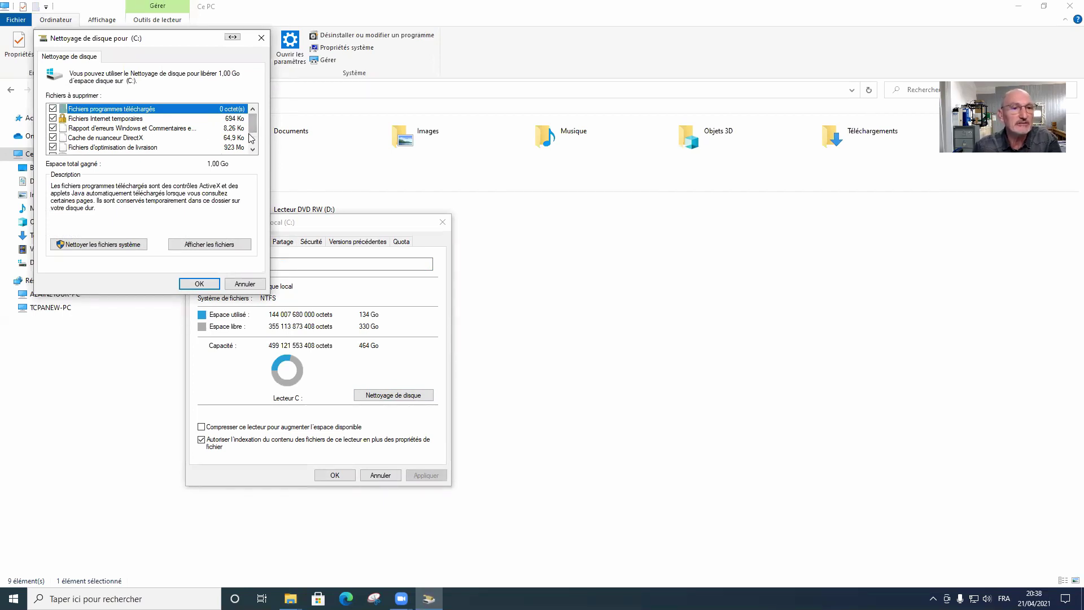
{"action": "left_click_drag", "start_coordinate": [253, 125], "coordinate": [255, 138]}
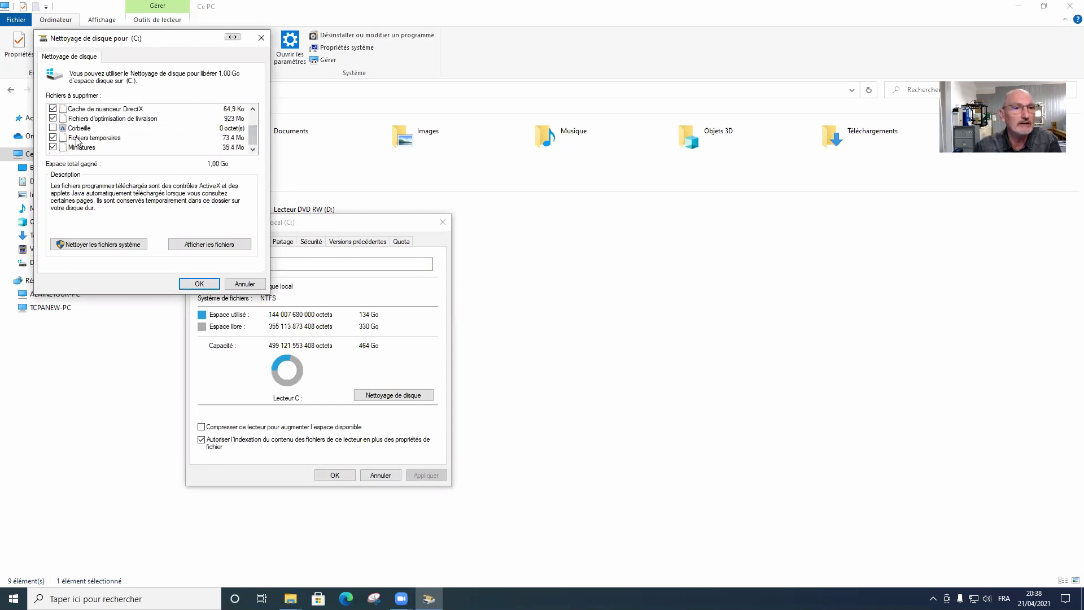
{"action": "left_click_drag", "start_coordinate": [253, 141], "coordinate": [254, 125]}
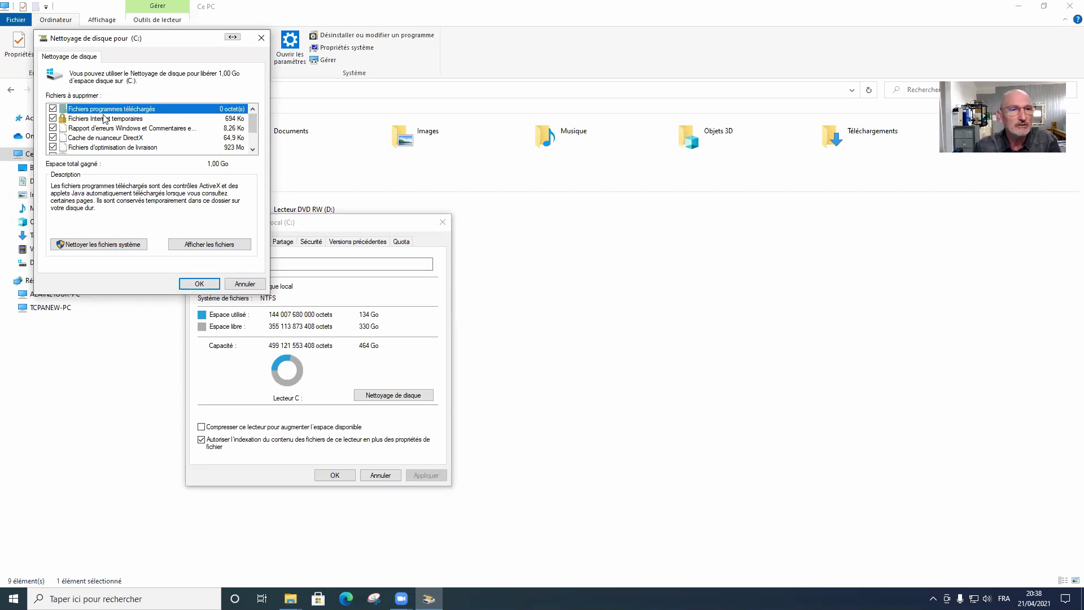
{"action": "left_click", "coordinate": [203, 285]}
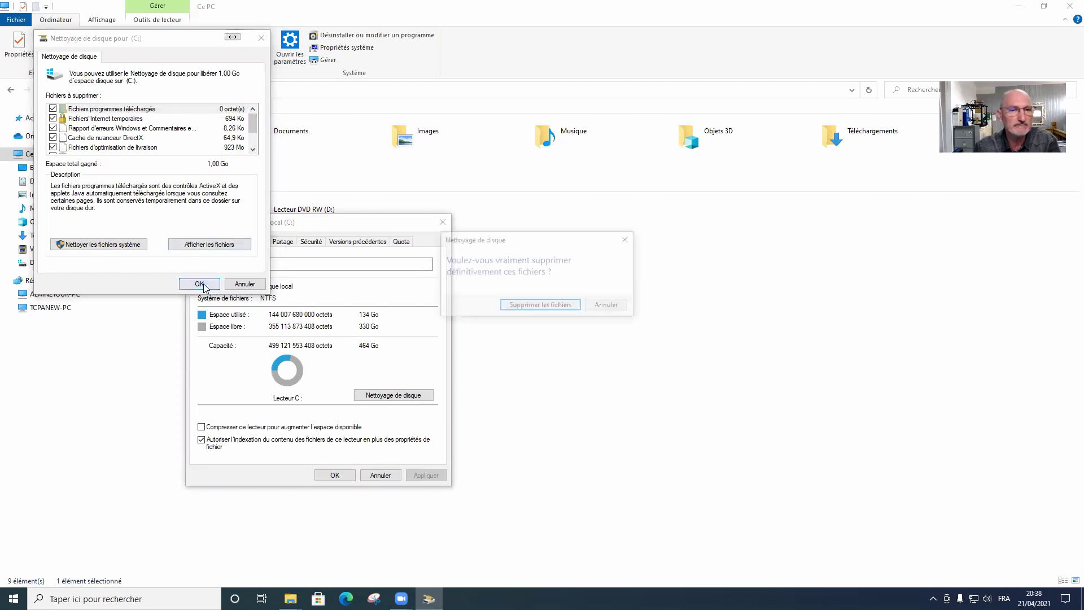
{"action": "left_click", "coordinate": [543, 308]}
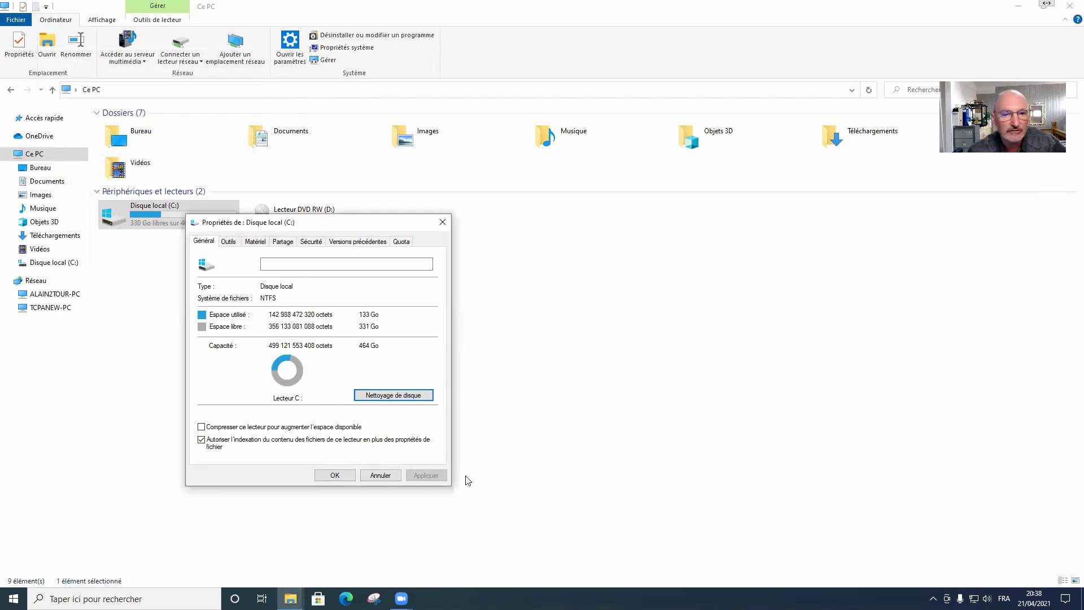
Run Disk Cleanup on C: a second time, check the Fichiers temporaires category, and permanently delete the preselected files.
{"action": "left_click", "coordinate": [414, 396]}
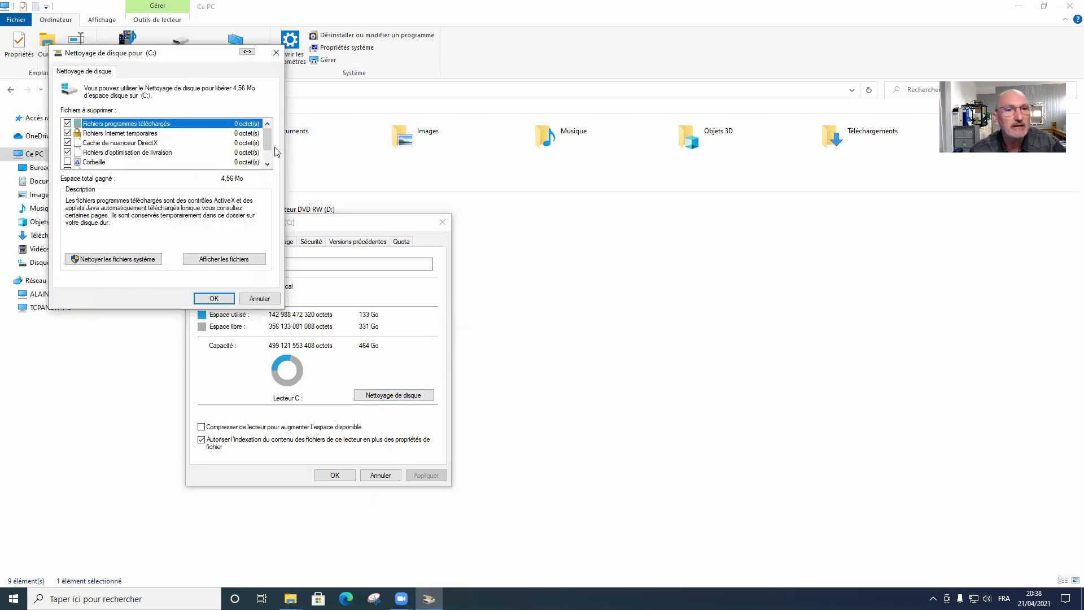
{"action": "scroll", "coordinate": [272, 162], "scroll_direction": "down", "scroll_amount": 1}
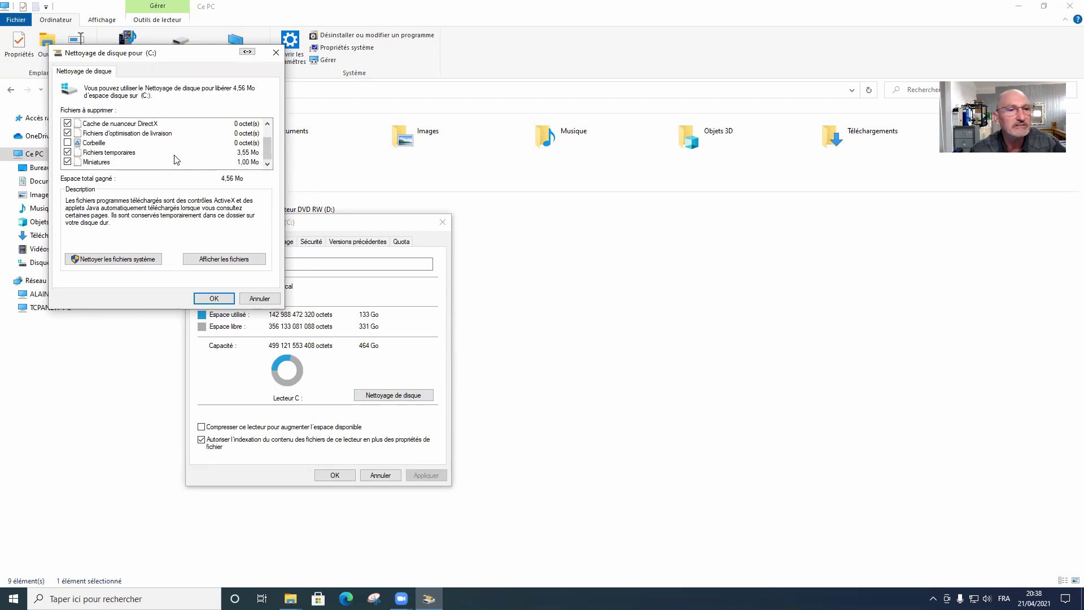
{"action": "left_click", "coordinate": [103, 154]}
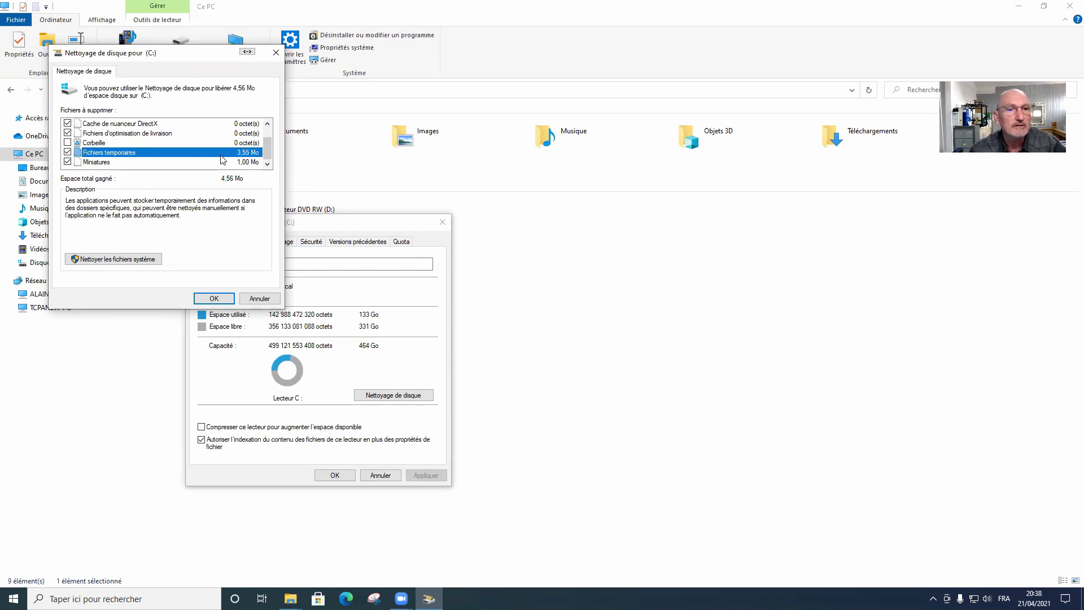
{"action": "left_click", "coordinate": [214, 304]}
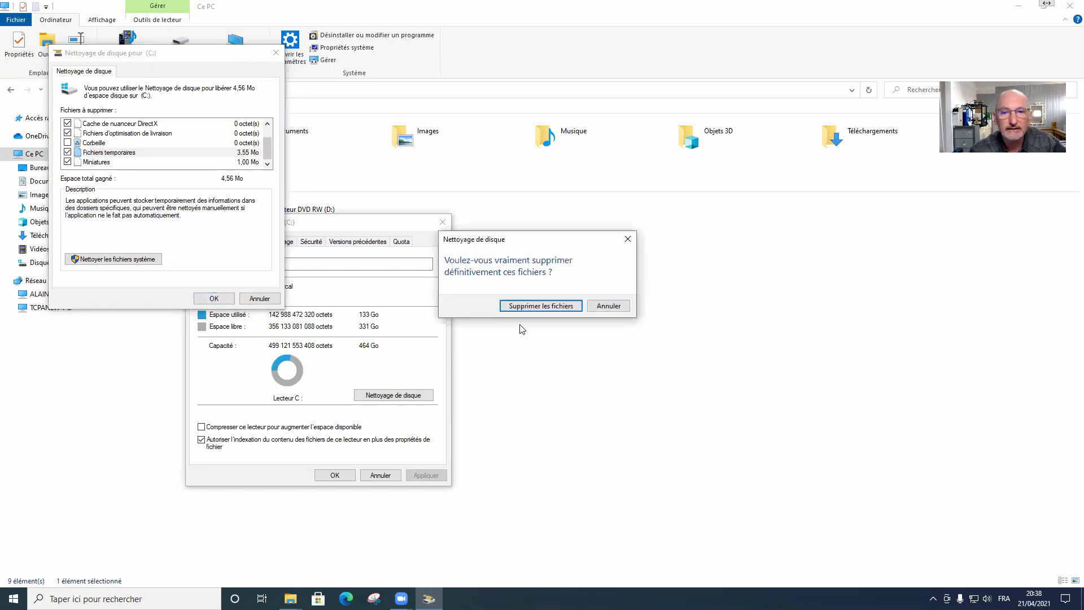
{"action": "left_click", "coordinate": [524, 307]}
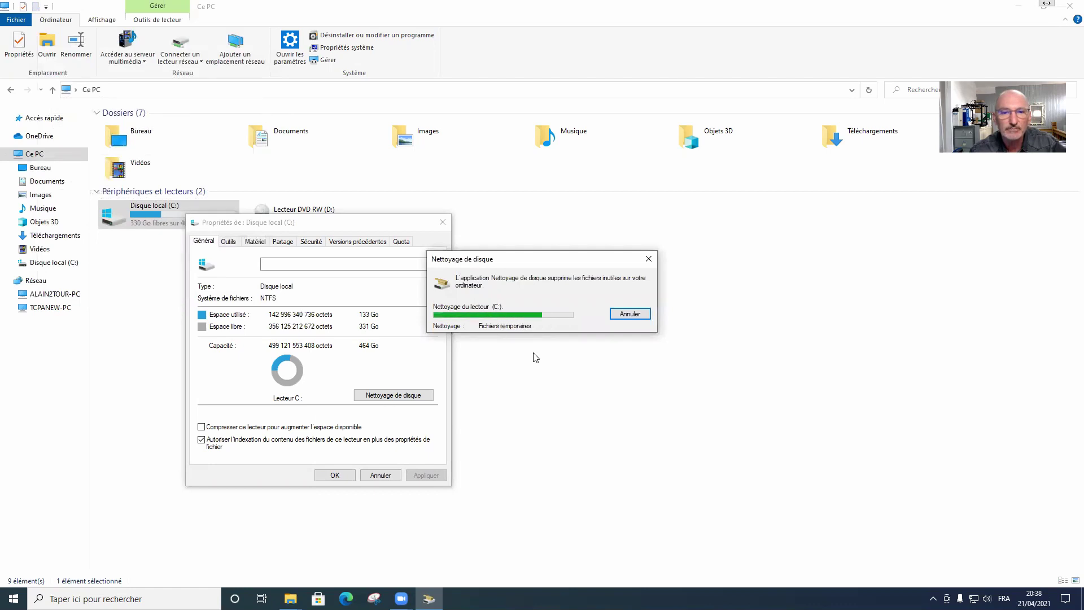
Run Disk Cleanup on C: again with only Fichiers temporaires selected, and permanently delete those files.
{"action": "left_click", "coordinate": [389, 395]}
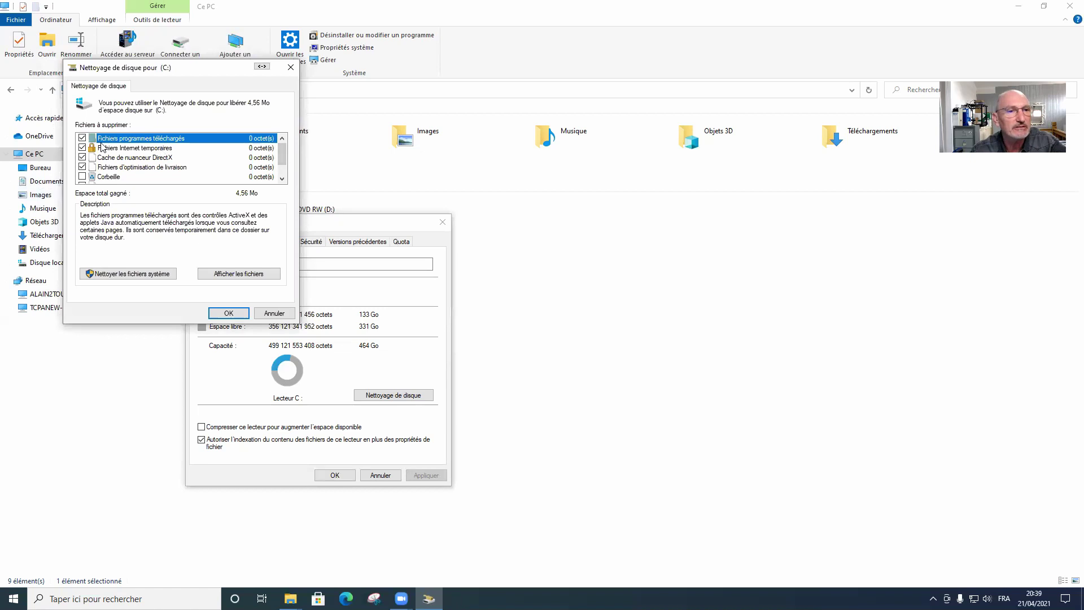
{"action": "left_click_drag", "start_coordinate": [282, 160], "coordinate": [284, 173]}
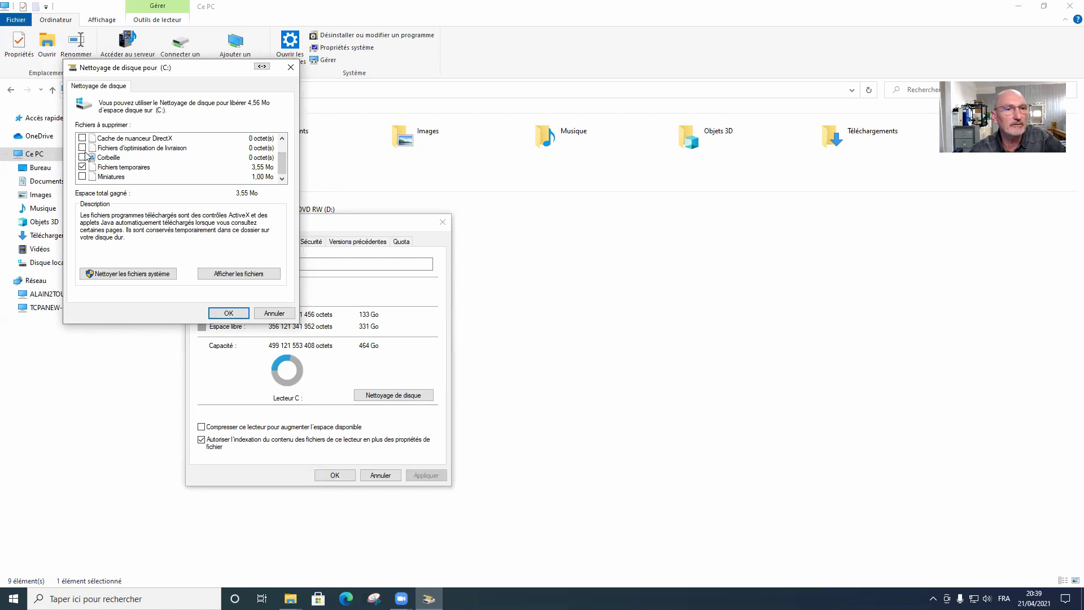
{"action": "scroll", "coordinate": [88, 157], "scroll_direction": "up", "scroll_amount": 1}
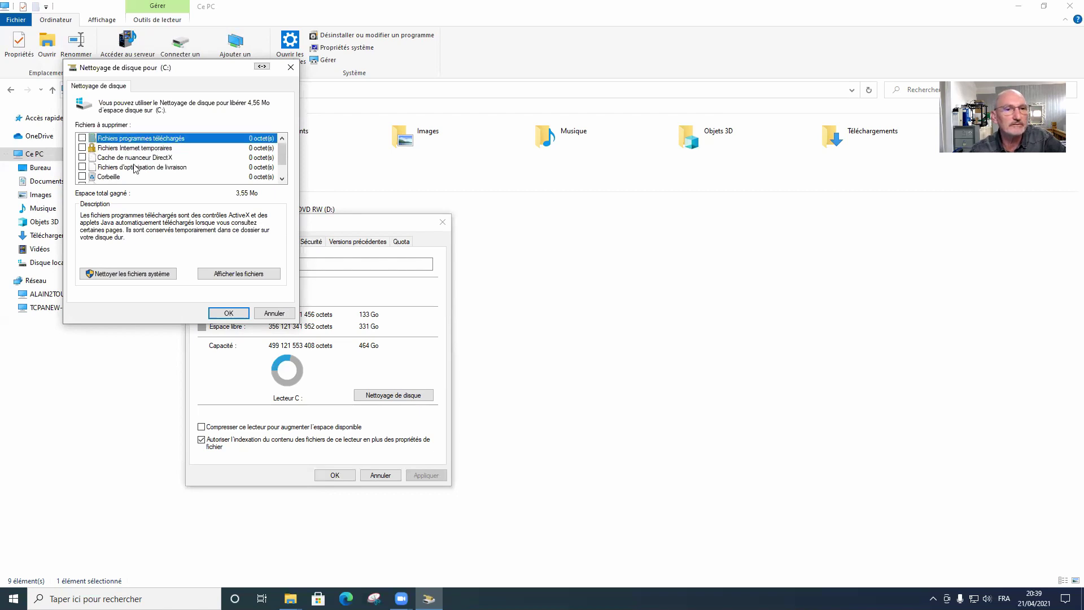
{"action": "left_click_drag", "start_coordinate": [282, 162], "coordinate": [286, 186]}
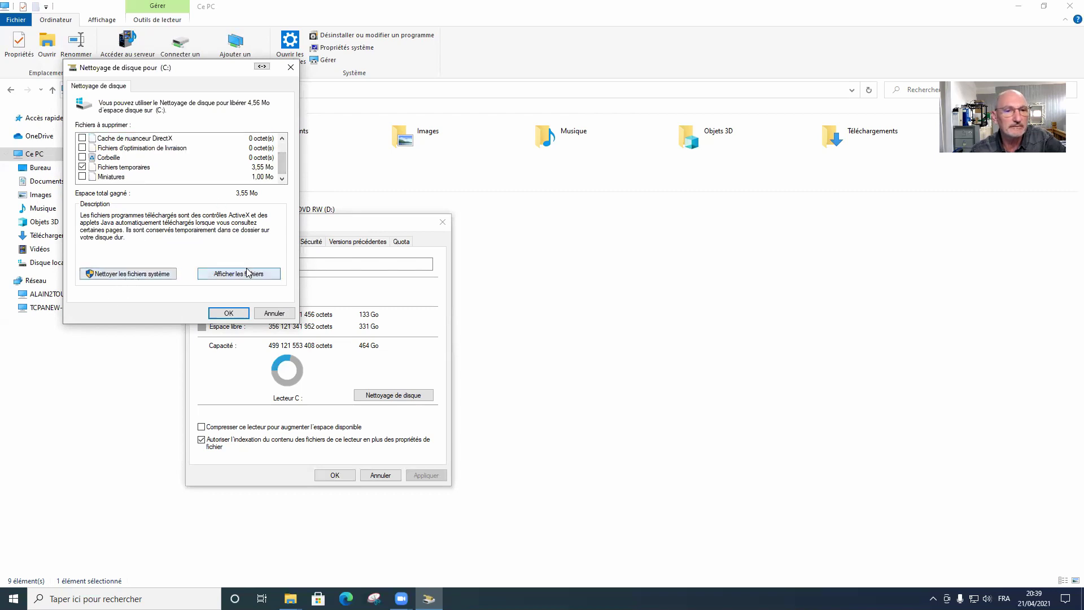
{"action": "left_click", "coordinate": [232, 317]}
{"action": "left_click", "coordinate": [572, 308]}
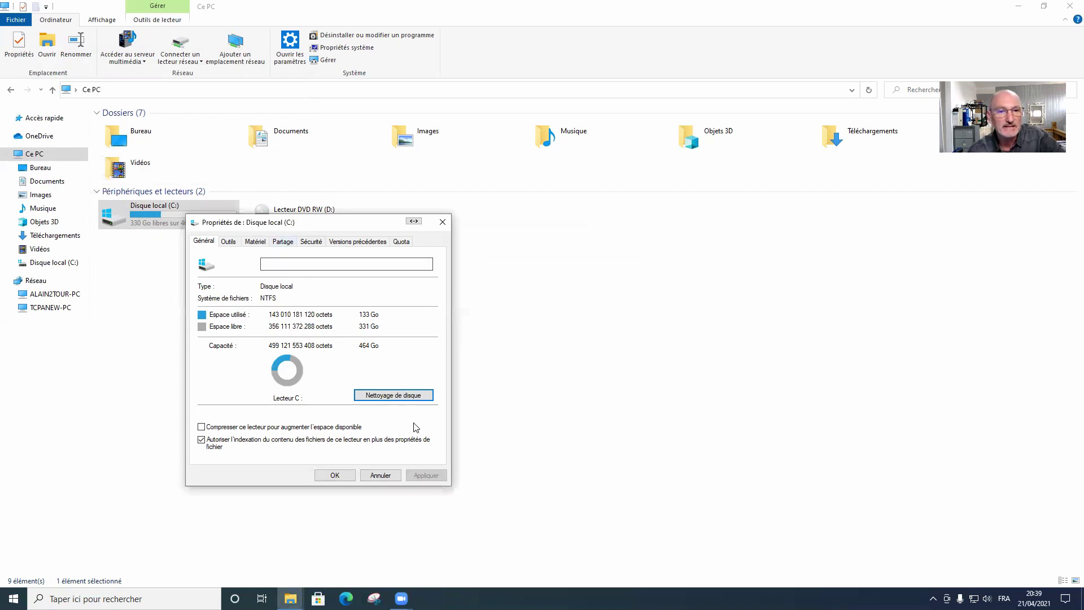
Reopen Disk Cleanup for C: and scan the drive for system files to clean.
{"action": "left_click", "coordinate": [401, 396]}
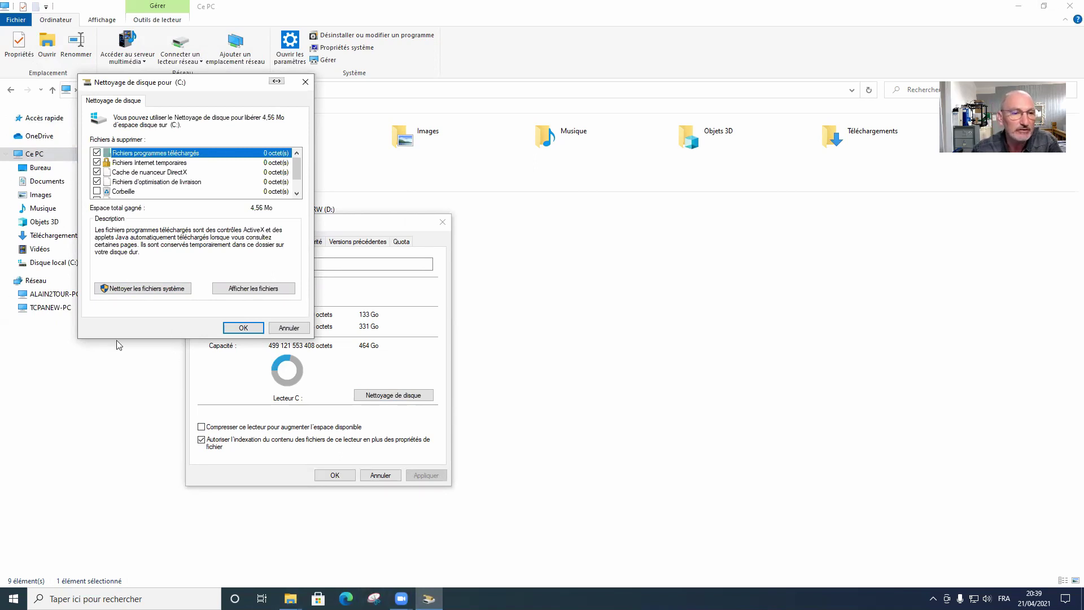
{"action": "left_click", "coordinate": [151, 289]}
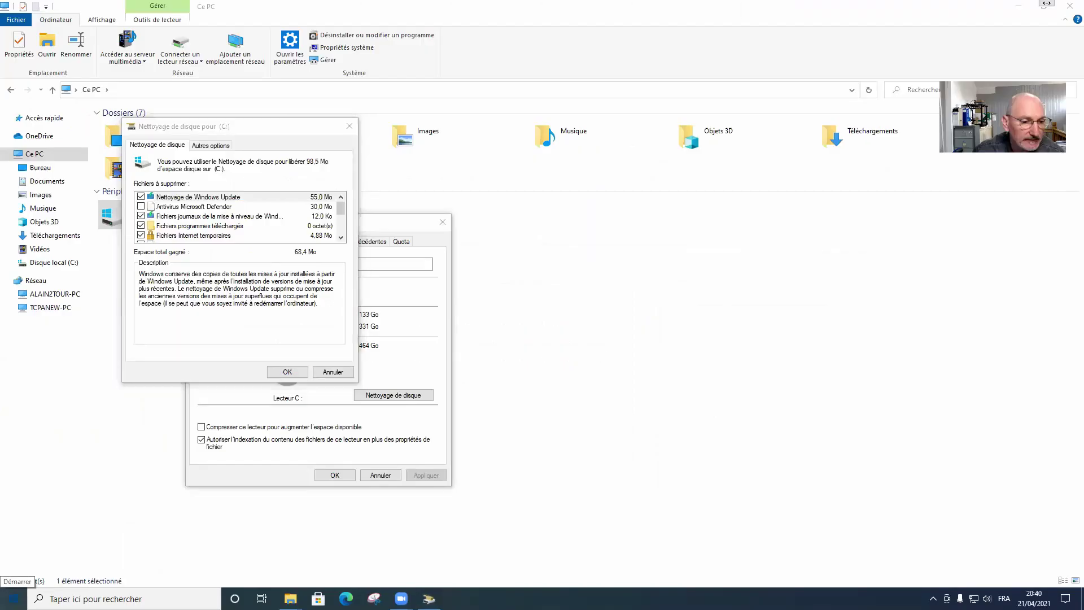
Check the available Windows updates in the Windows update and security settings, and close the settings window.
{"action": "left_click", "coordinate": [14, 599]}
{"action": "left_click", "coordinate": [15, 554]}
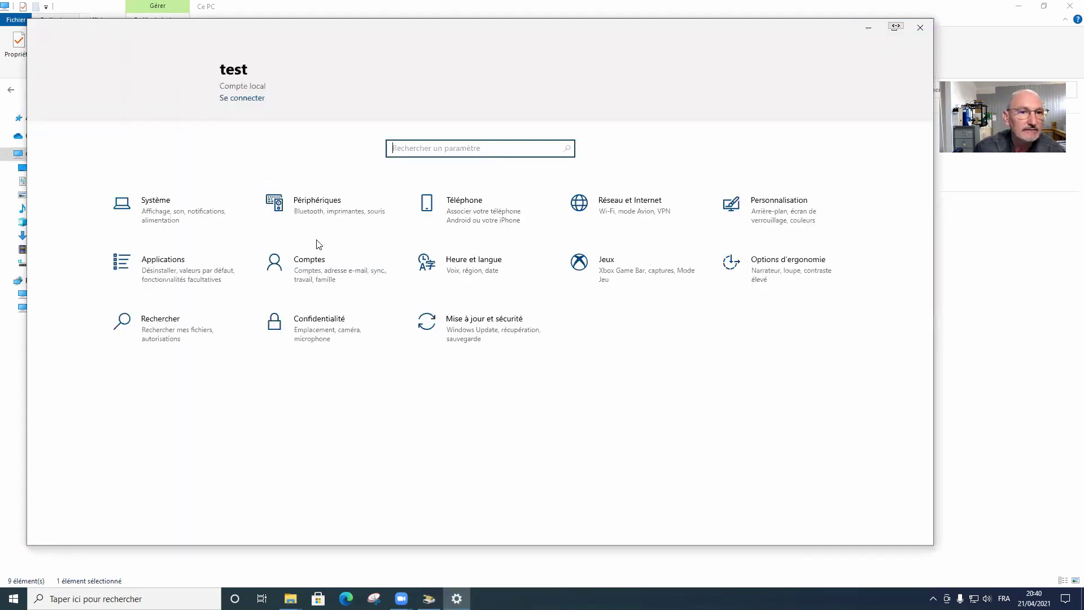
{"action": "left_click", "coordinate": [471, 331]}
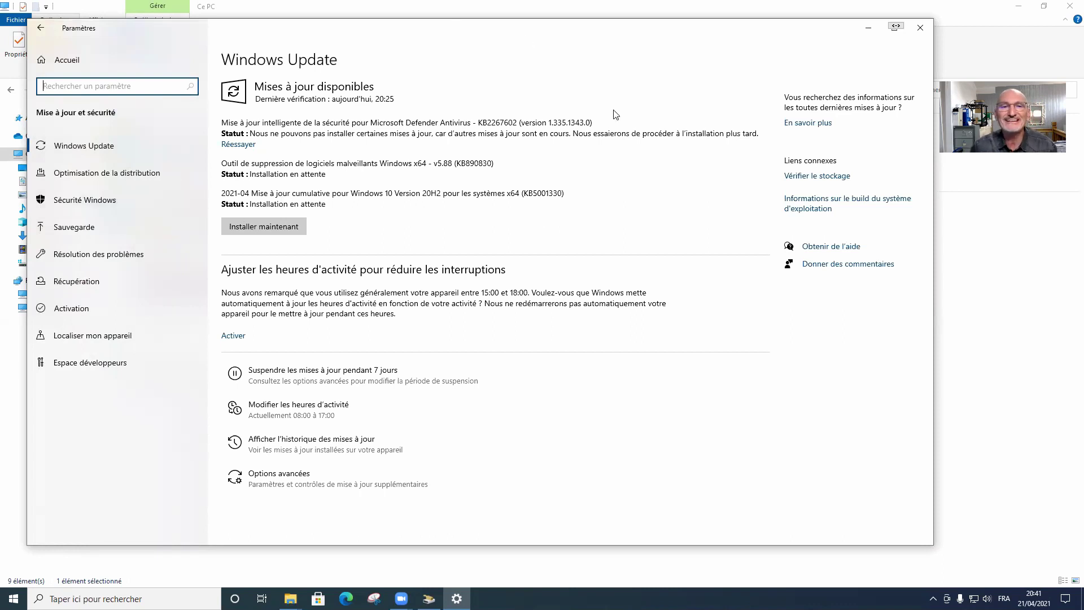
{"action": "left_click", "coordinate": [921, 29]}
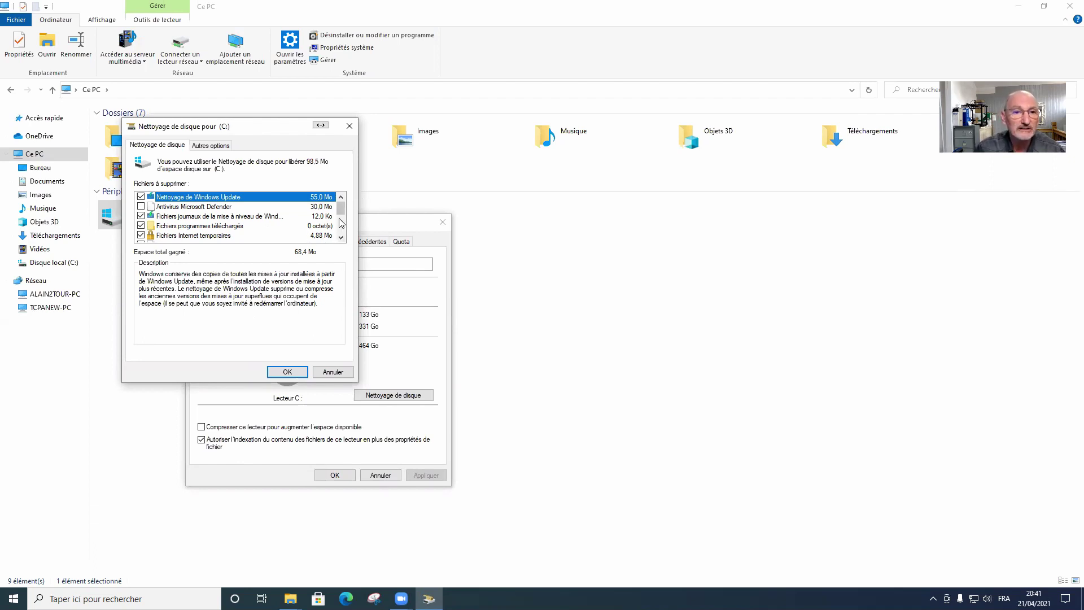
Permanently delete the preselected system cleanup categories on C:, including Nettoyage de Windows Update and the upgrade log files.
{"action": "mouse_move", "coordinate": [342, 212]}
{"action": "left_mouse_down"}
{"action": "mouse_move", "coordinate": [344, 230]}
{"action": "mouse_move", "coordinate": [341, 206]}
{"action": "left_mouse_up"}
{"action": "left_click", "coordinate": [287, 371]}
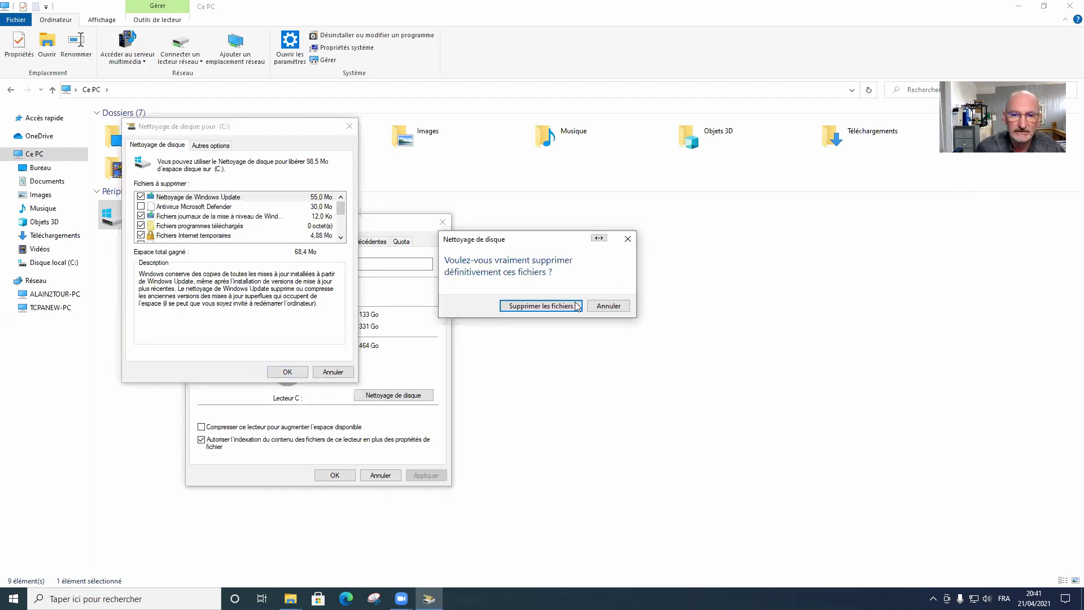
{"action": "left_click", "coordinate": [541, 306]}
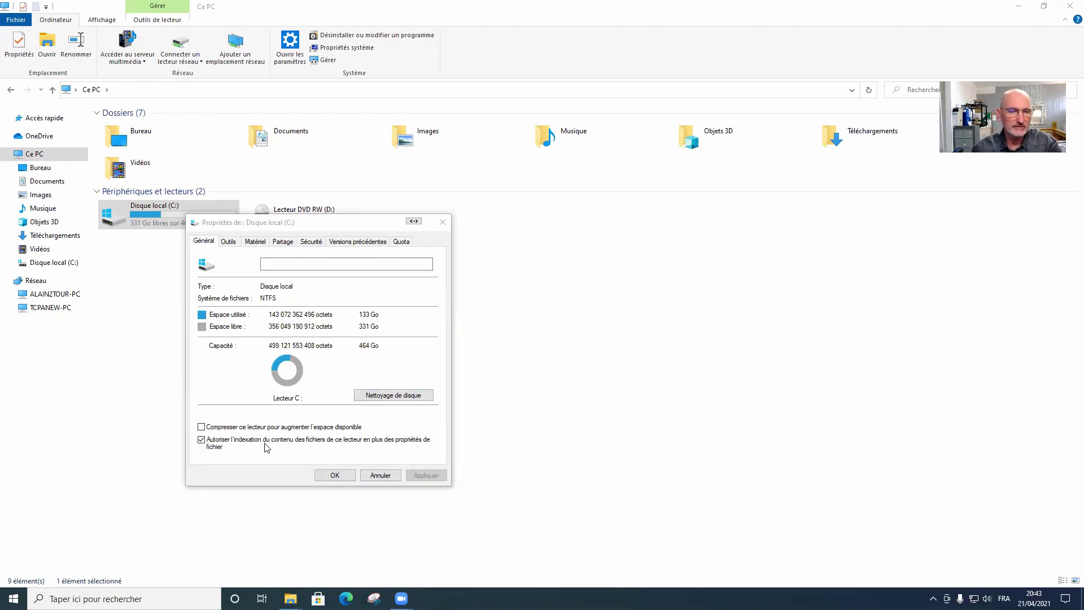
Disable content indexing on C:, its subfolders and files with administrator rights, ignoring all attribute errors, and close the drive properties.
{"action": "left_click", "coordinate": [201, 439]}
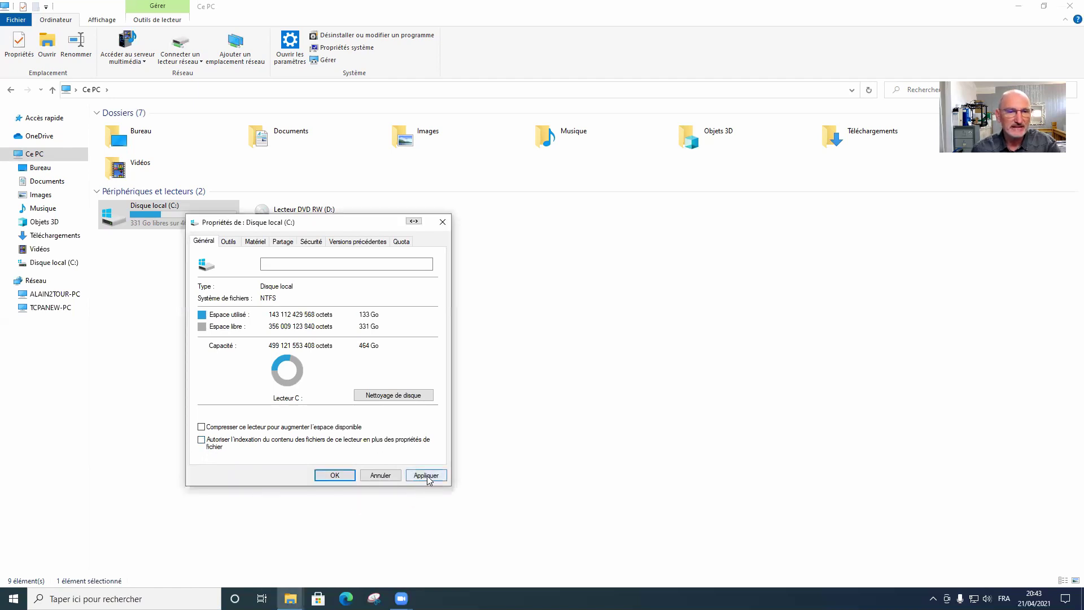
{"action": "left_click", "coordinate": [427, 477]}
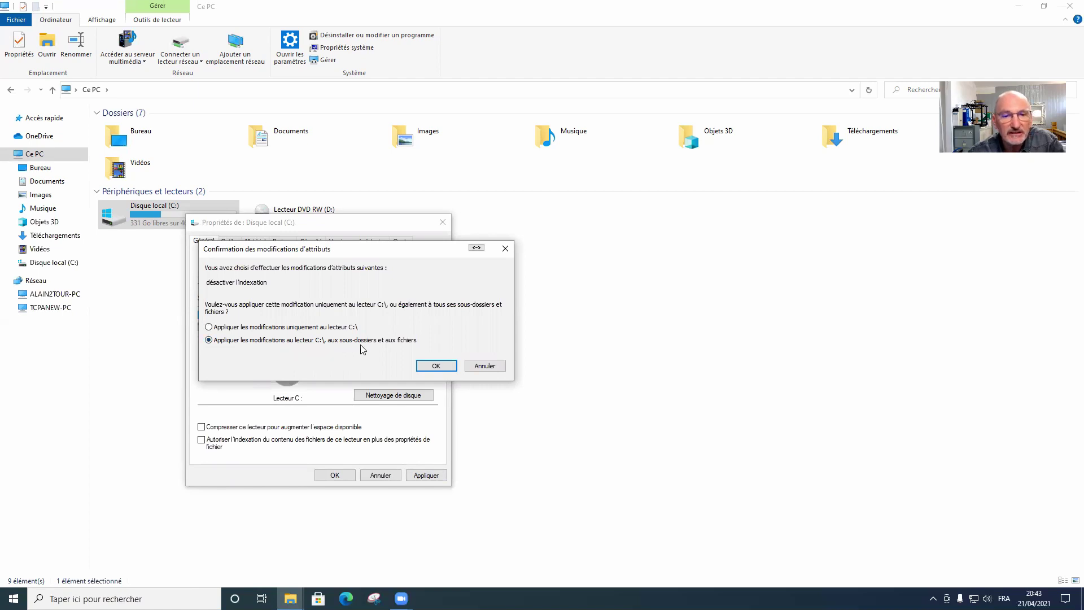
{"action": "left_click", "coordinate": [436, 366]}
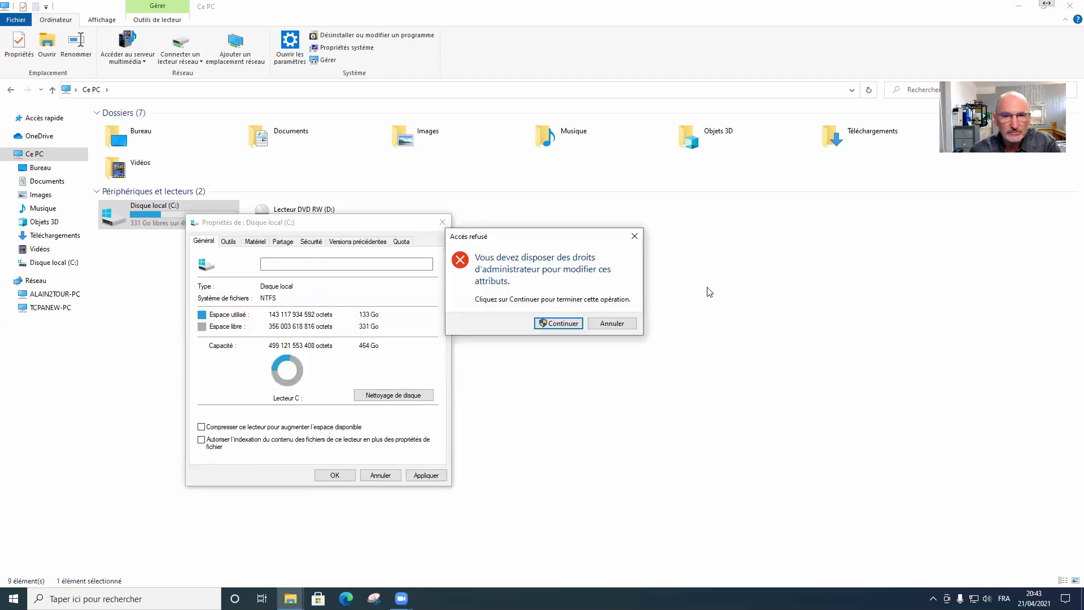
{"action": "left_click", "coordinate": [573, 328]}
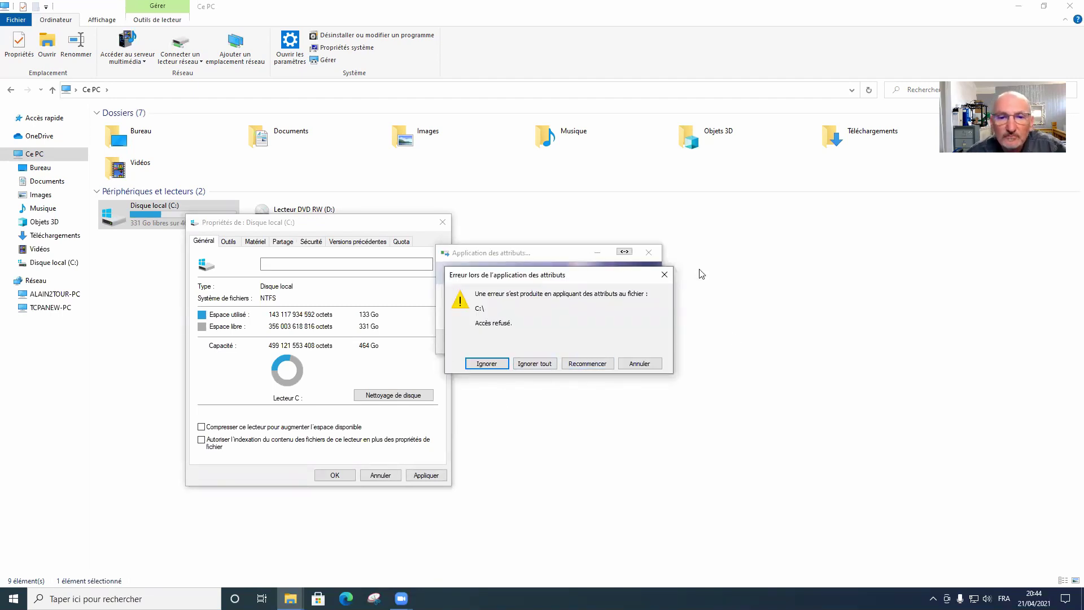
{"action": "left_click", "coordinate": [535, 364]}
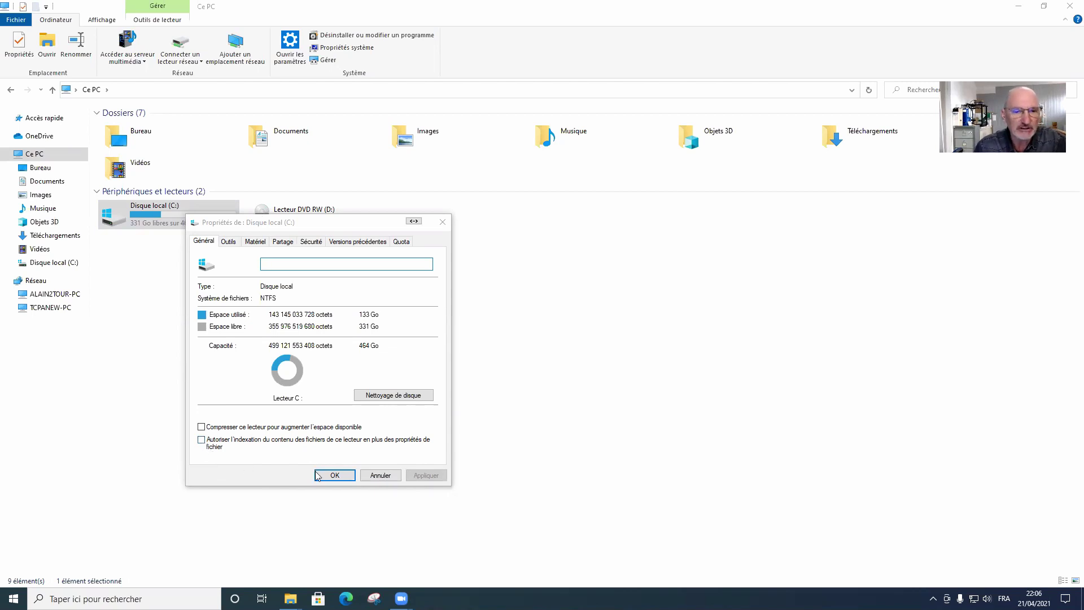
{"action": "left_click", "coordinate": [350, 476]}
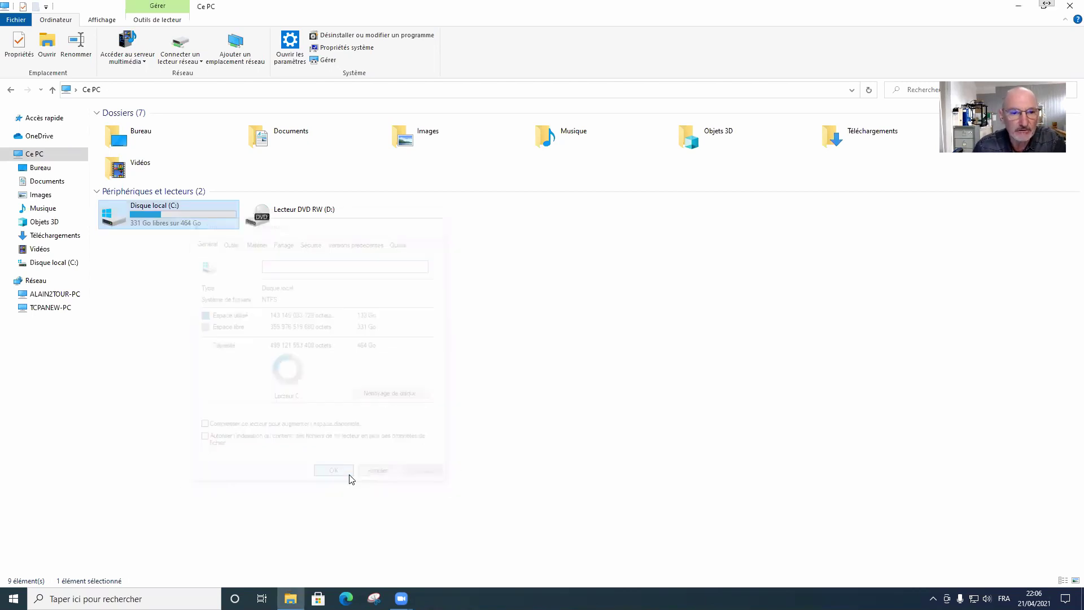